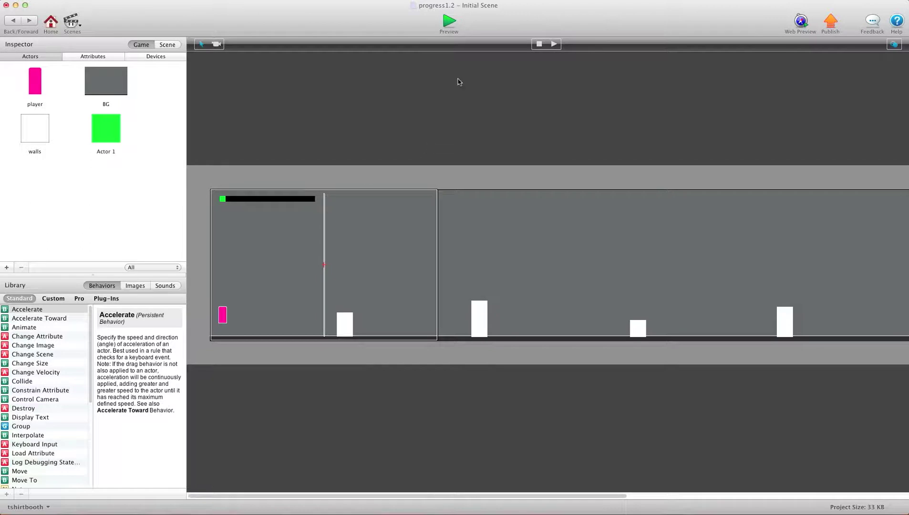
Playtest the scene in preview, running the player right and jumping across the blocks
left_click(449, 24)
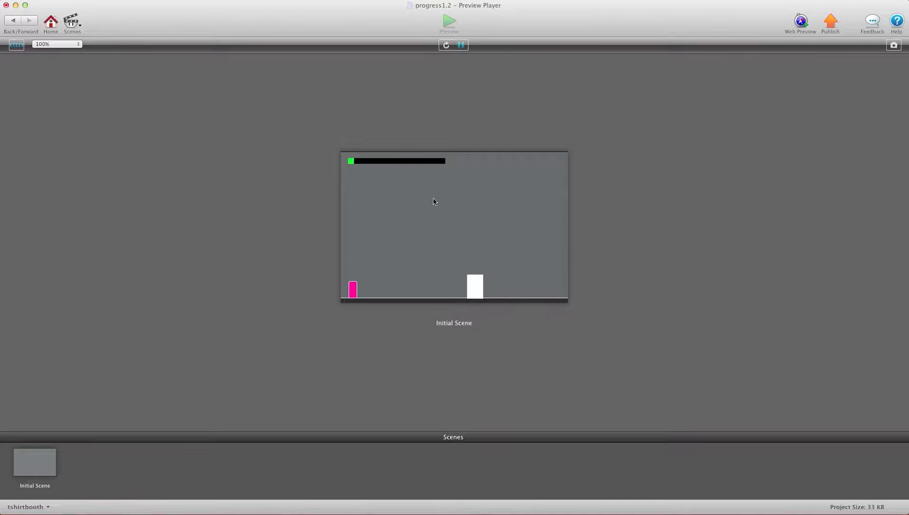
key("Right")
key("space")
key("space")
key("space")
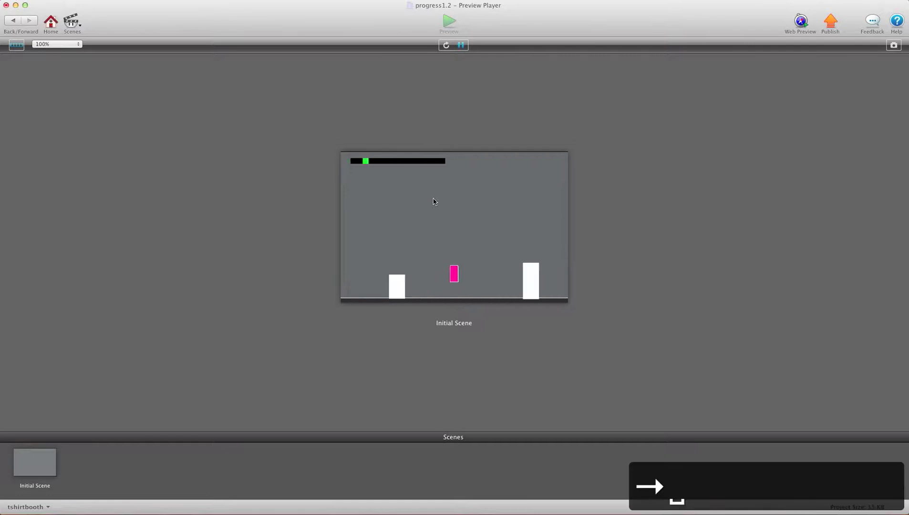
key("space")
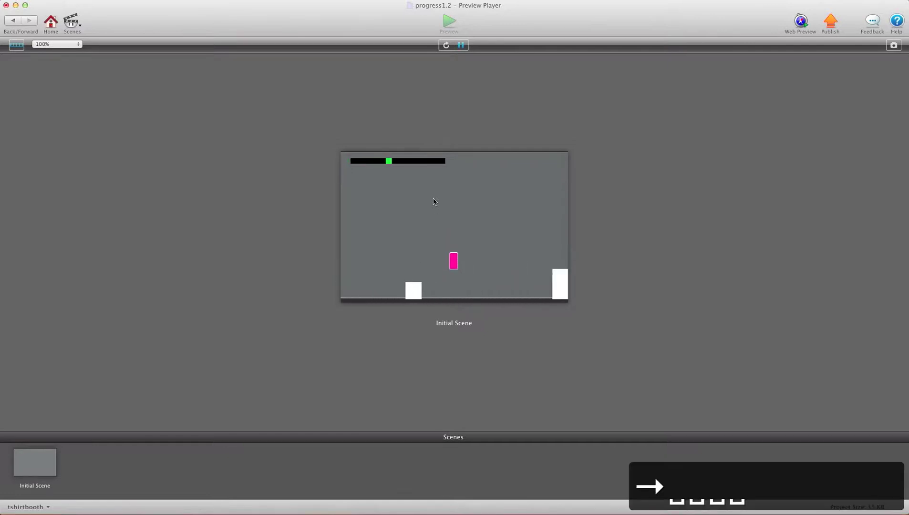
key("space")
key("space")
key("Right")
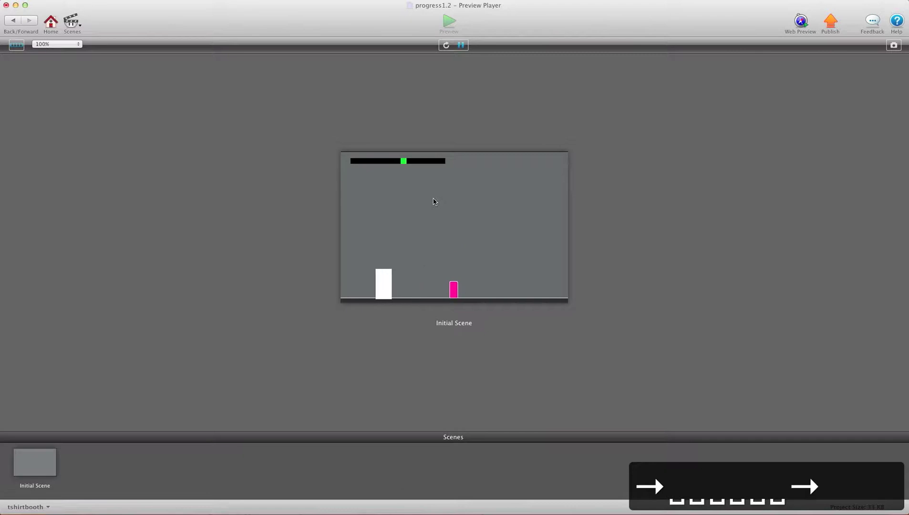
key("Left")
key("space")
key("Right")
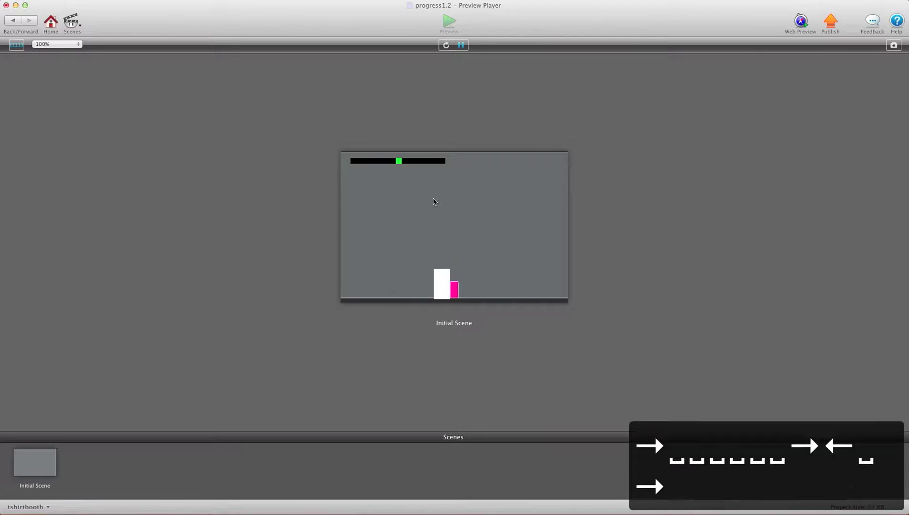
key("space")
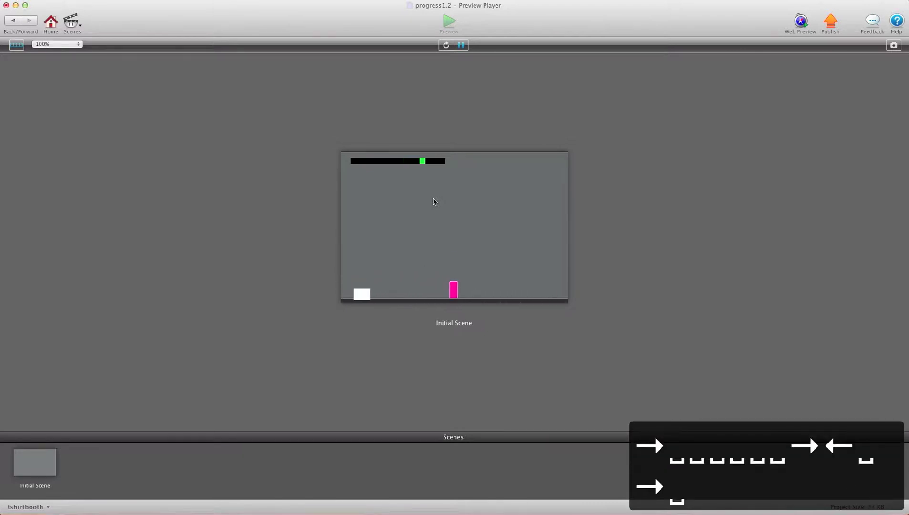
key("Right")
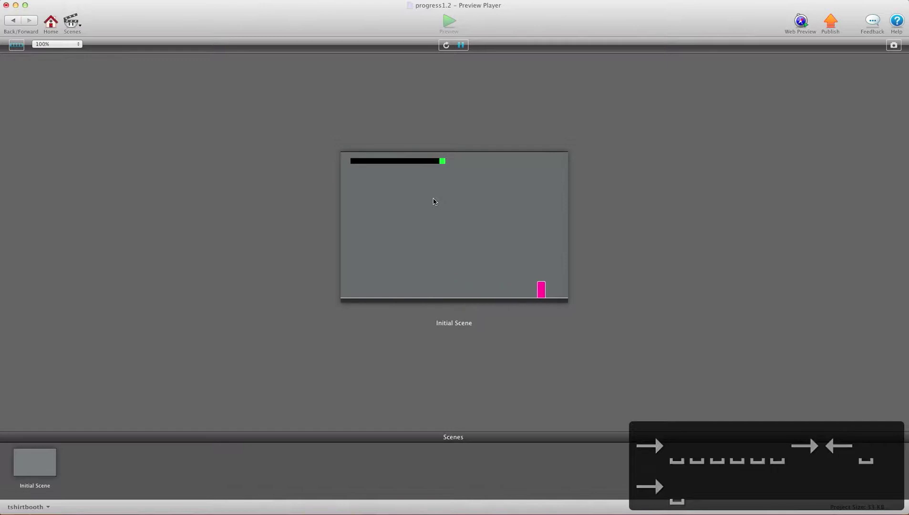
key("Left")
key("Right")
key("Left")
key("Right")
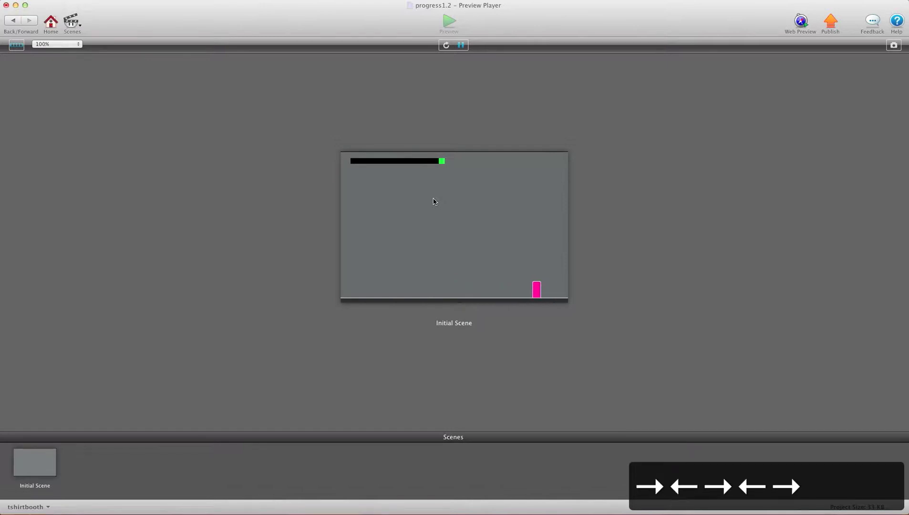
key("Left")
key("Left")
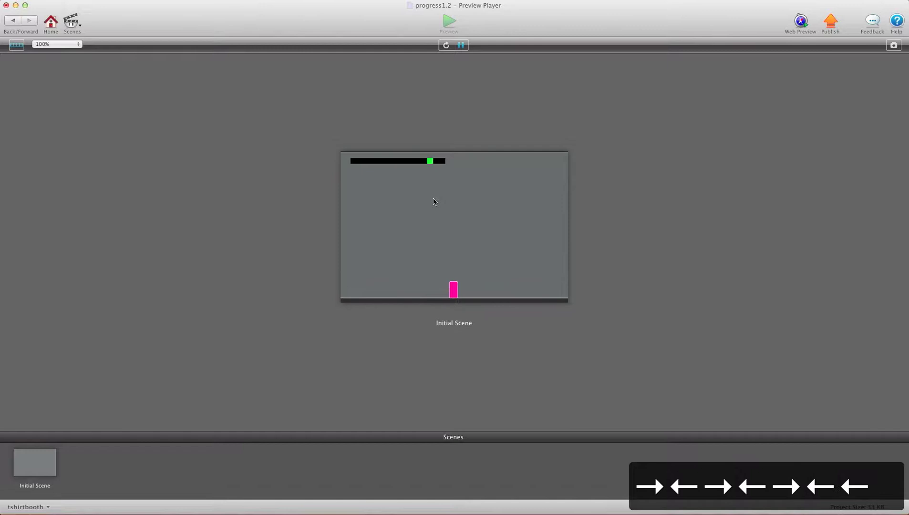
key("space")
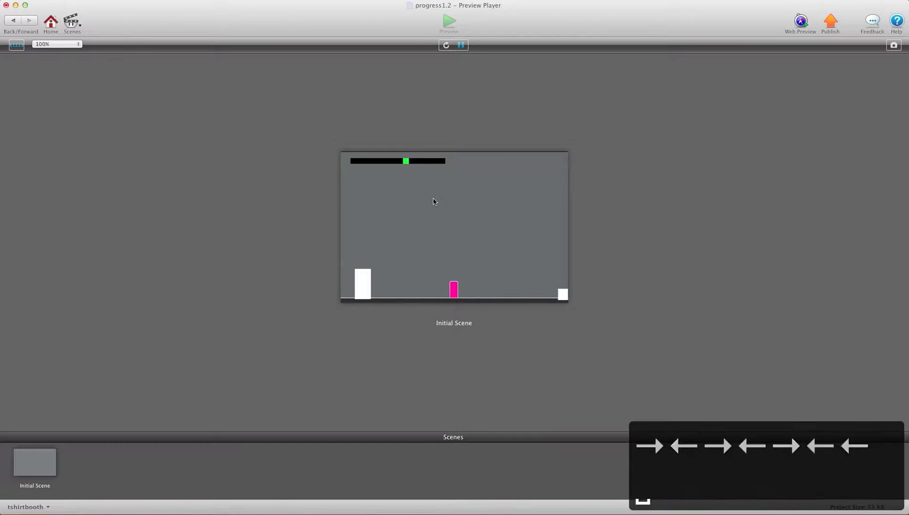
key("space")
key("space")
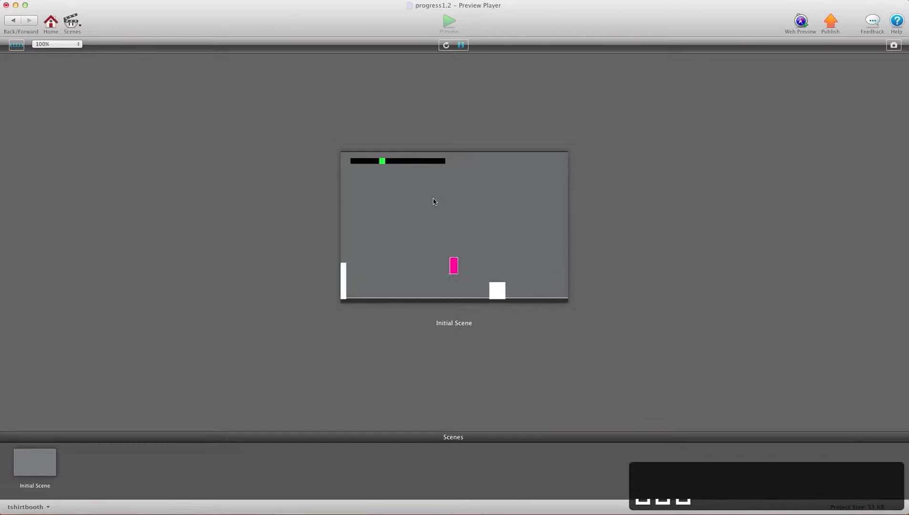
key("space")
key("space")
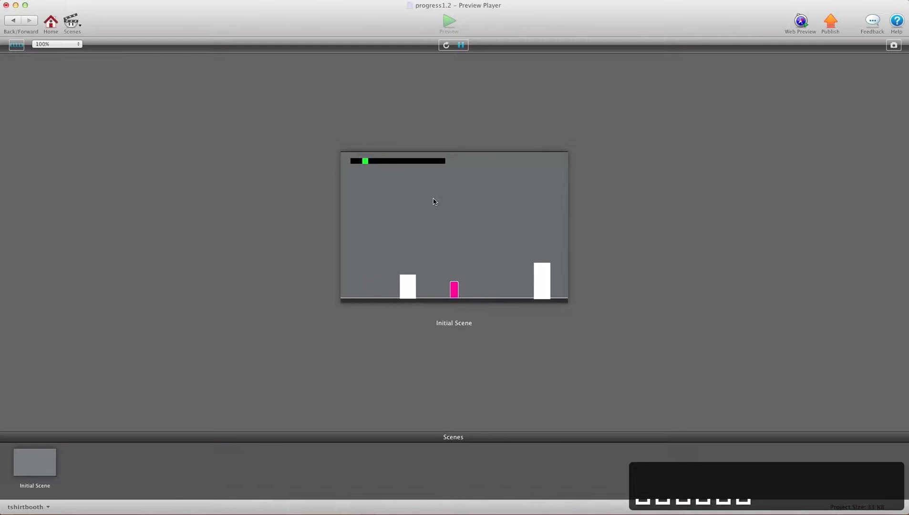
key("space")
key("Right")
key("space")
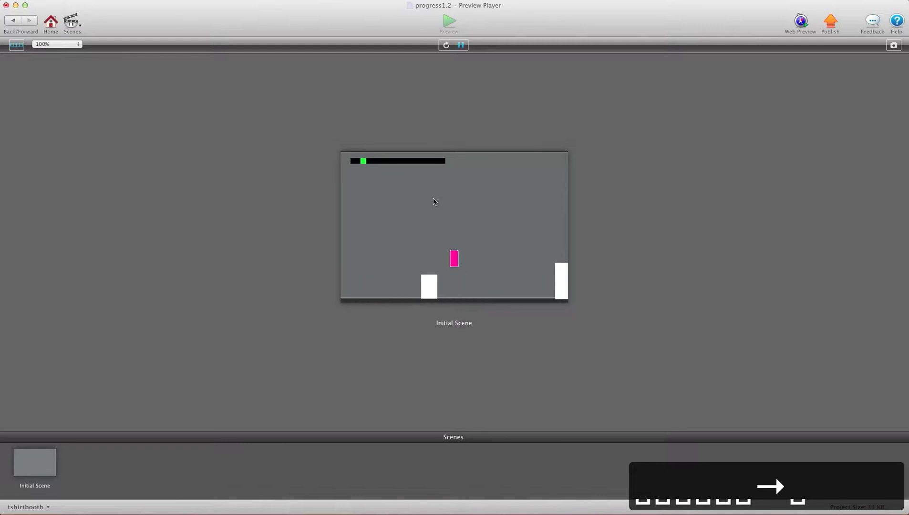
key("space")
key("space")
key("space")
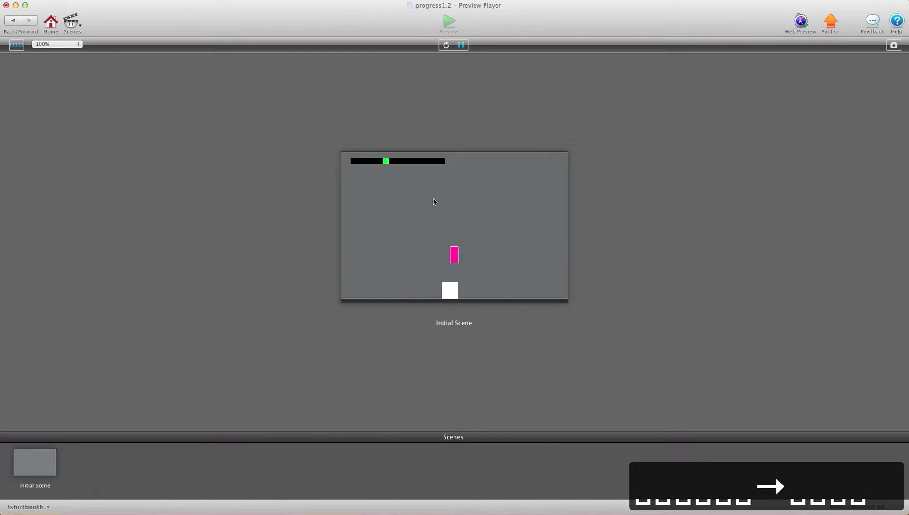
key("space")
key("space")
key("space")
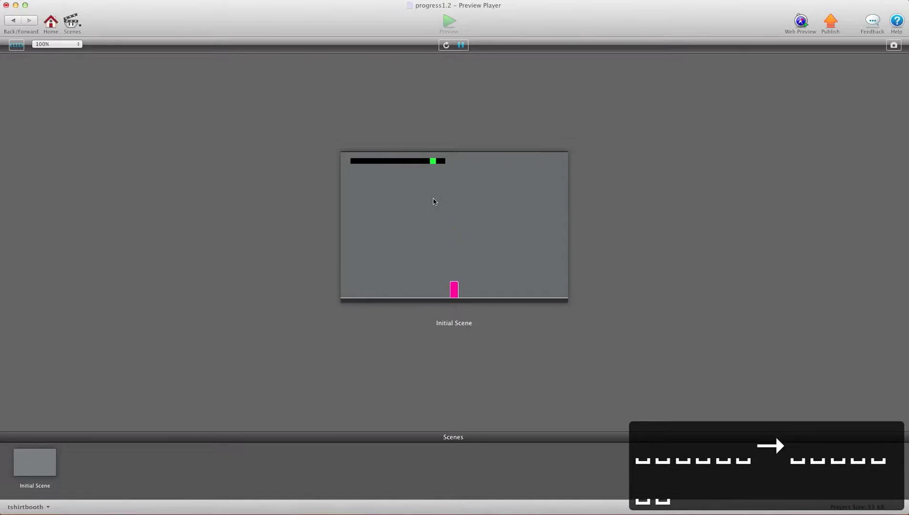
key("Right")
key("Right")
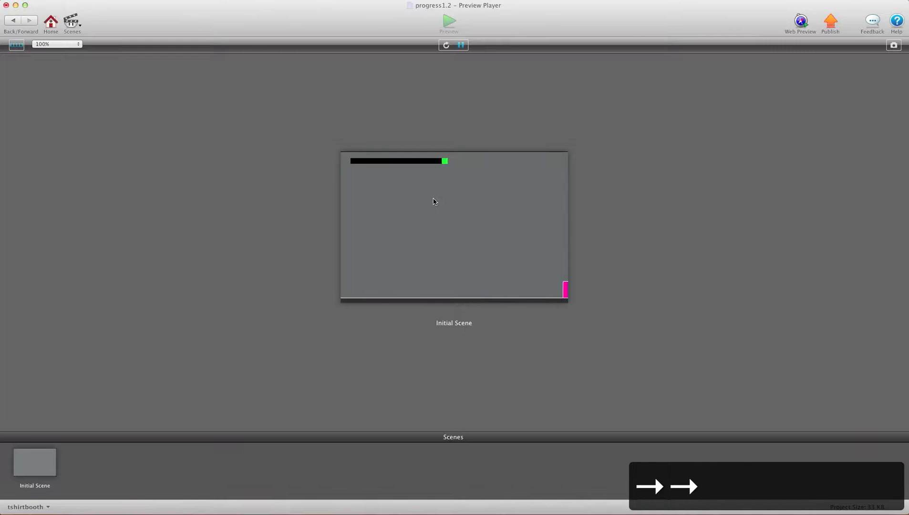
key("Left")
left_click(12, 26)
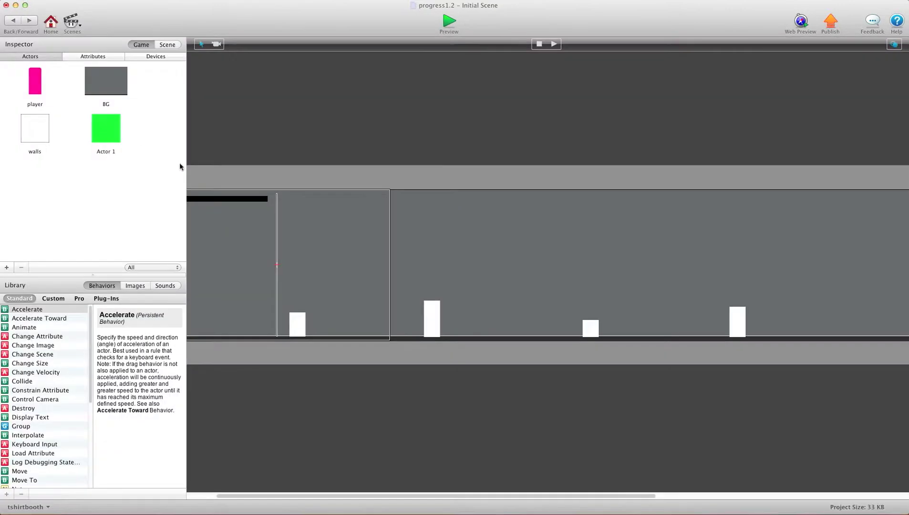
Inspect the progress bar and the green marker Actor 1 in their actor editors
scroll(211, 165, "left", 3)
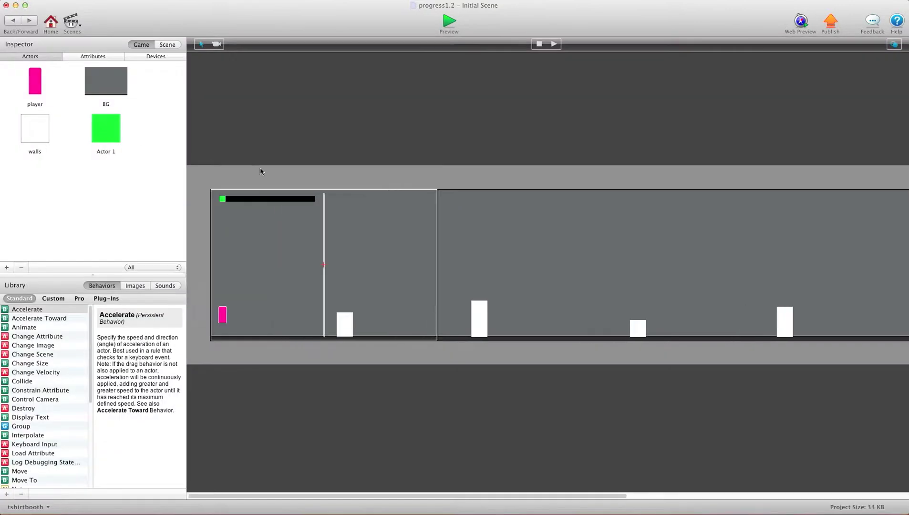
left_click(250, 201)
double_click(253, 199)
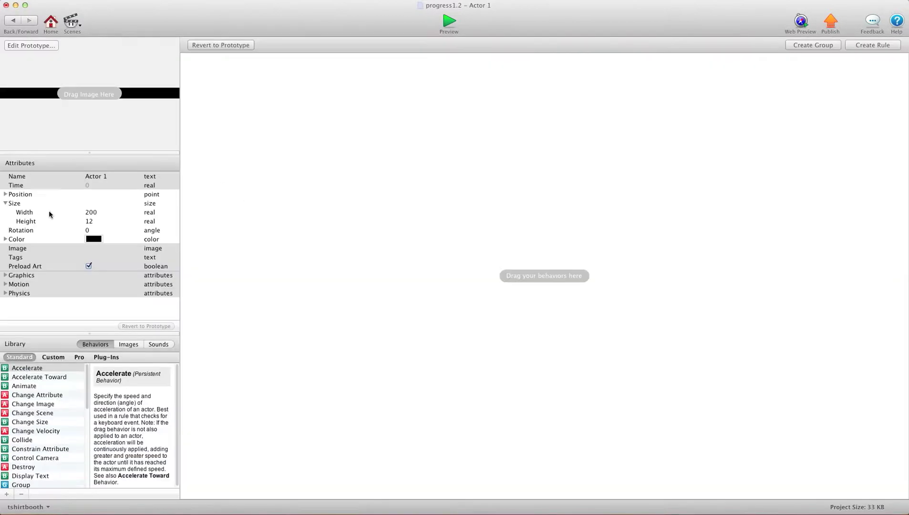
left_click(14, 20)
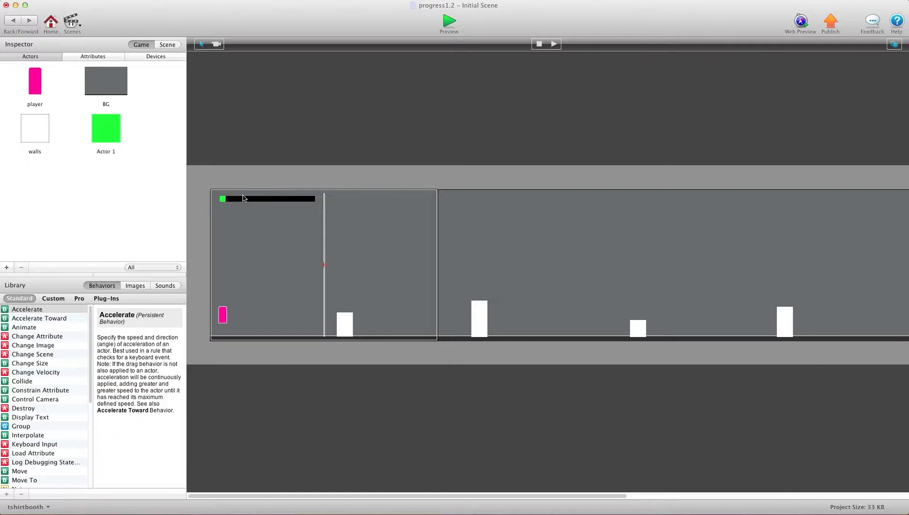
left_click(102, 128)
double_click(103, 128)
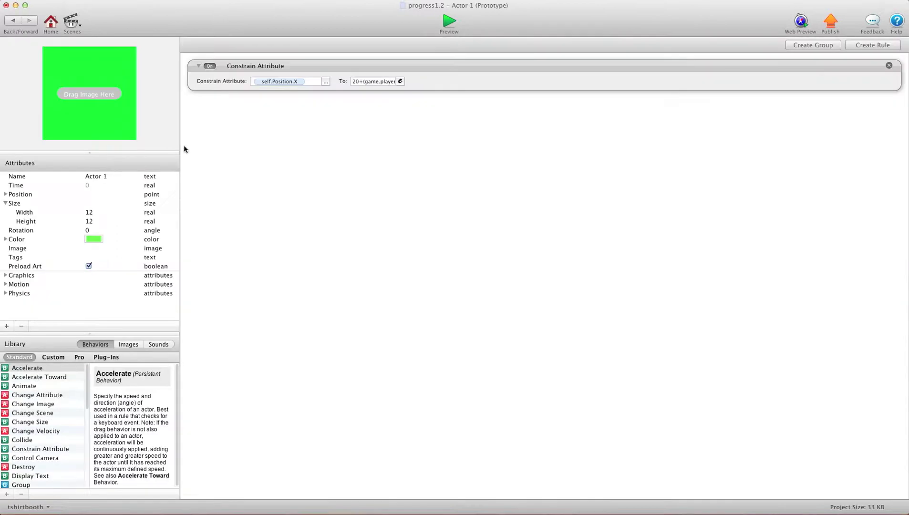
left_click(13, 20)
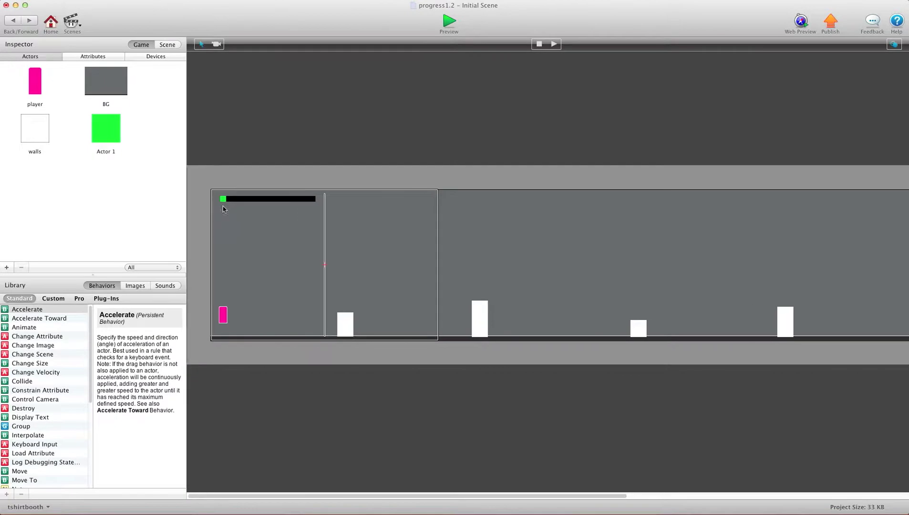
Review the players x, sceen size 2400 and bar size 200 game attributes
left_click(106, 58)
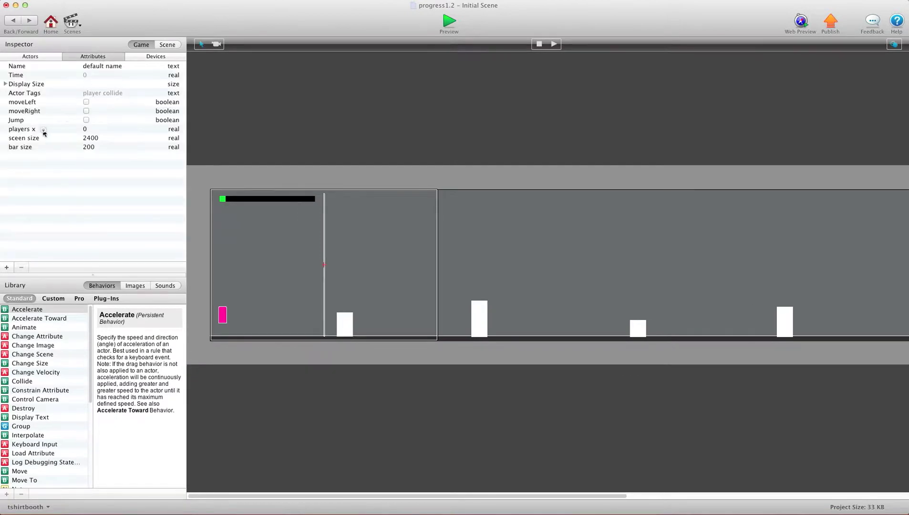
left_click(43, 130)
left_click(43, 138)
left_click(46, 147)
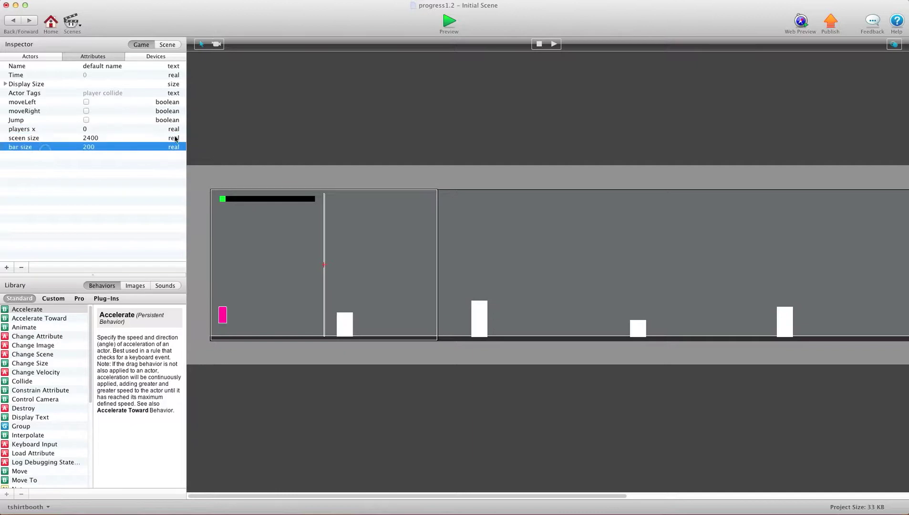
left_click(23, 129)
left_click(17, 137)
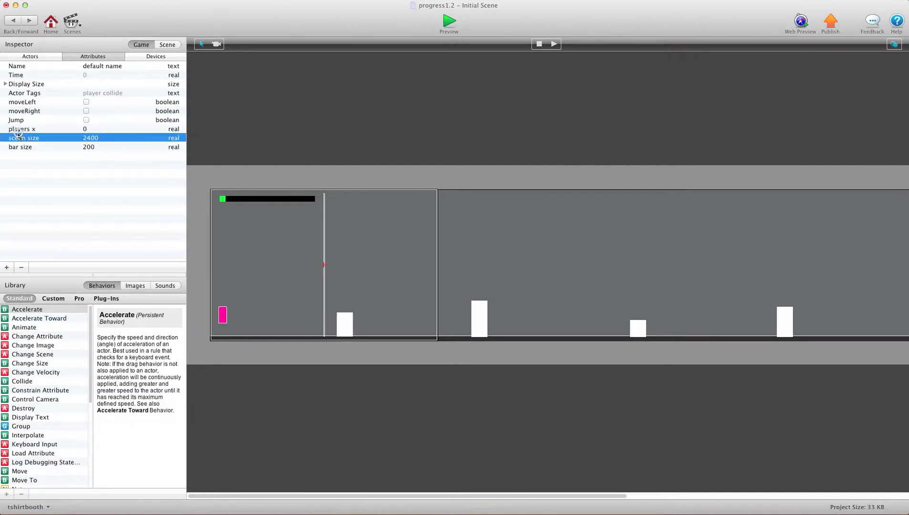
left_click(20, 130)
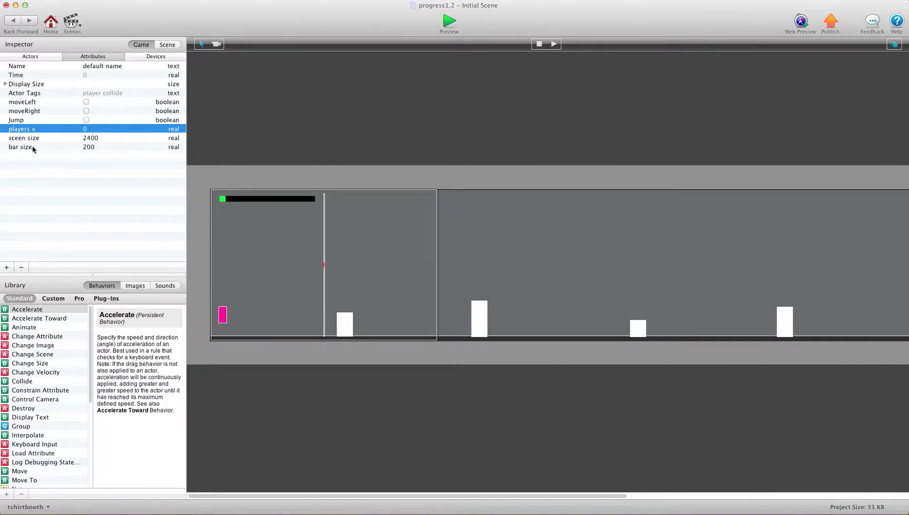
left_click(89, 148)
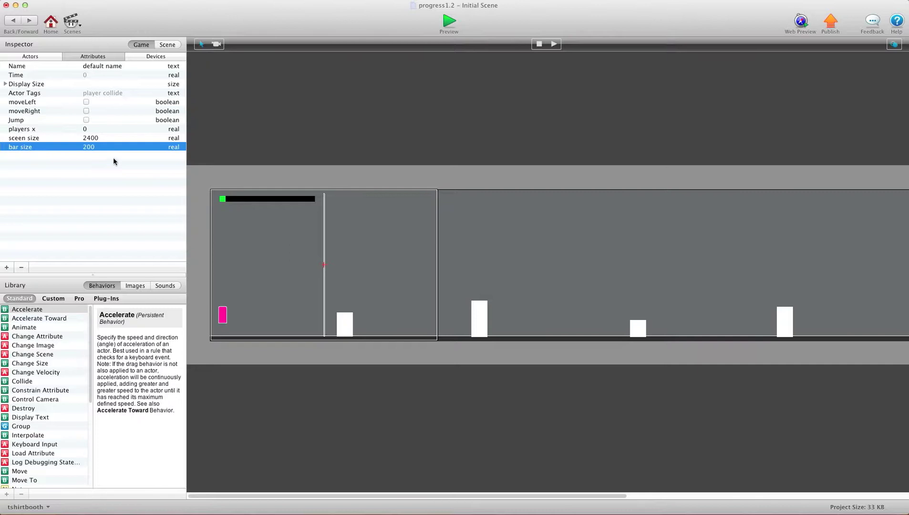
left_click(90, 148)
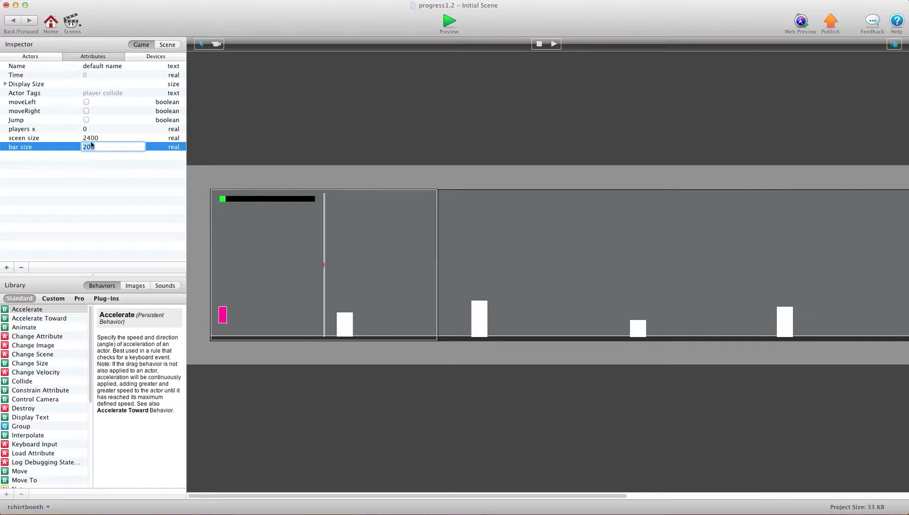
left_click(92, 139)
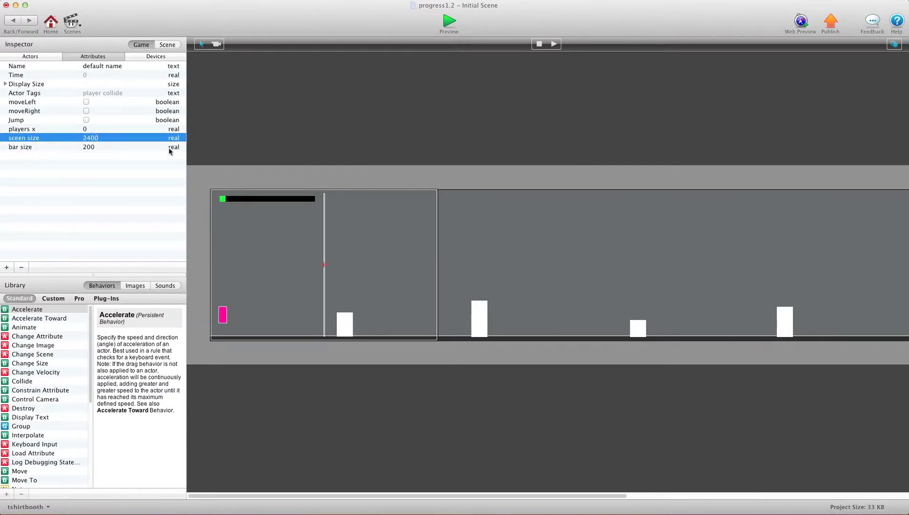
left_click(93, 171)
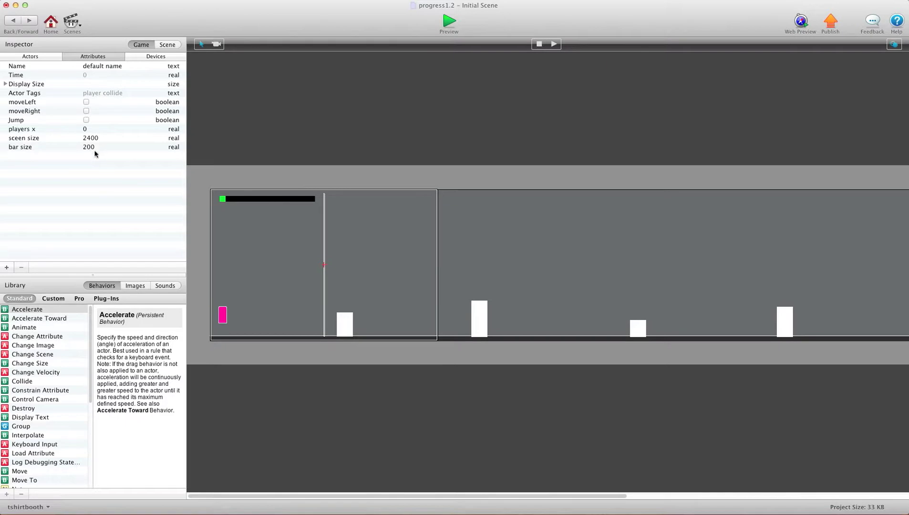
Check the Actor 1 prototype from the game's actors list
left_click(38, 56)
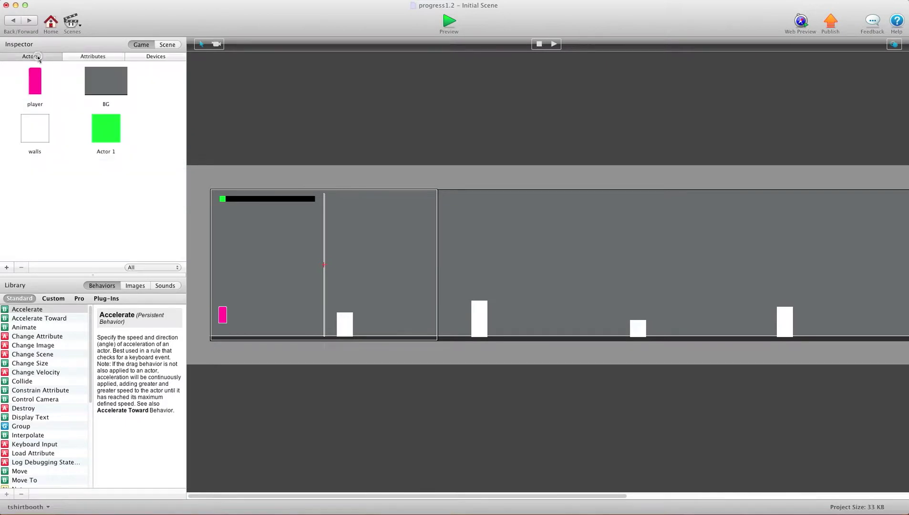
double_click(106, 125)
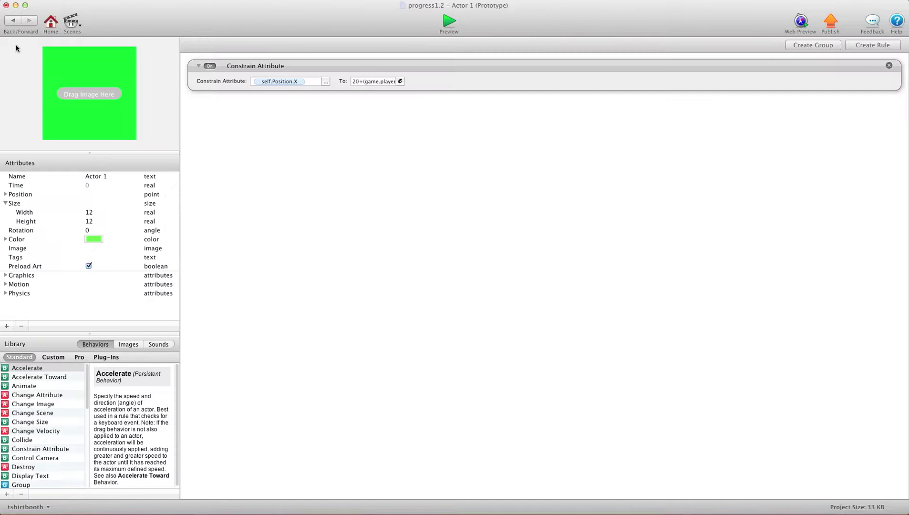
left_click(14, 21)
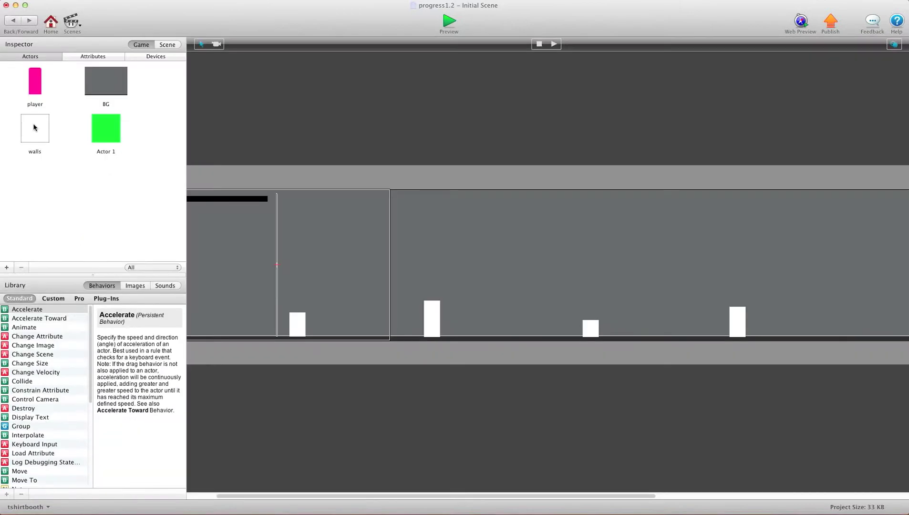
Set the player's Constrain Attribute so game.players x equals self.Position.X
double_click(33, 80)
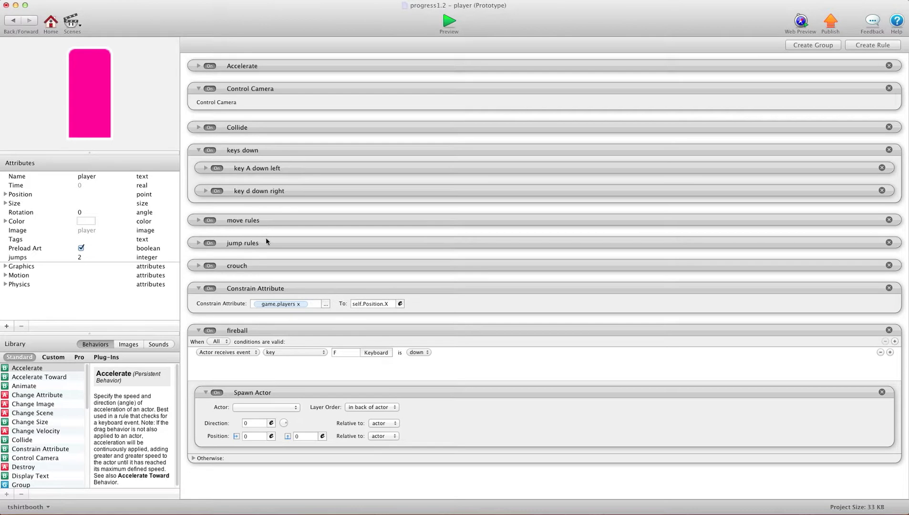
left_click(269, 291)
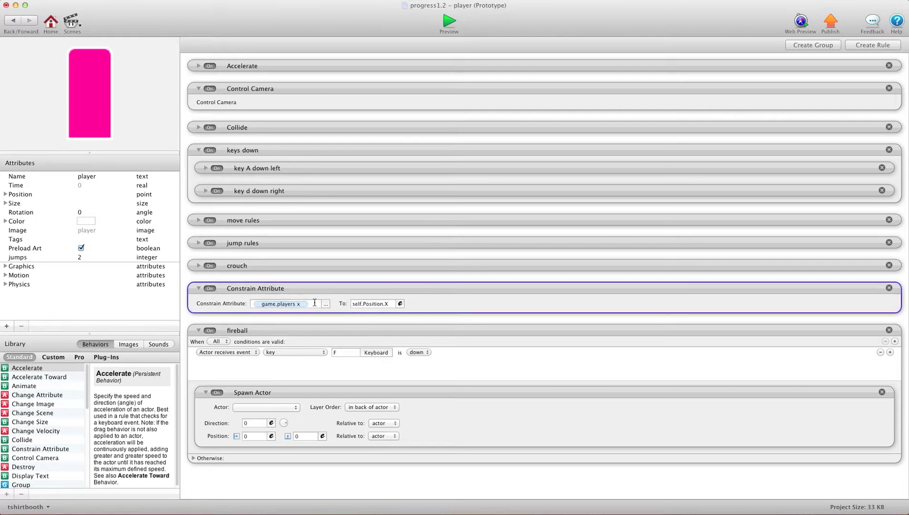
left_click(325, 305)
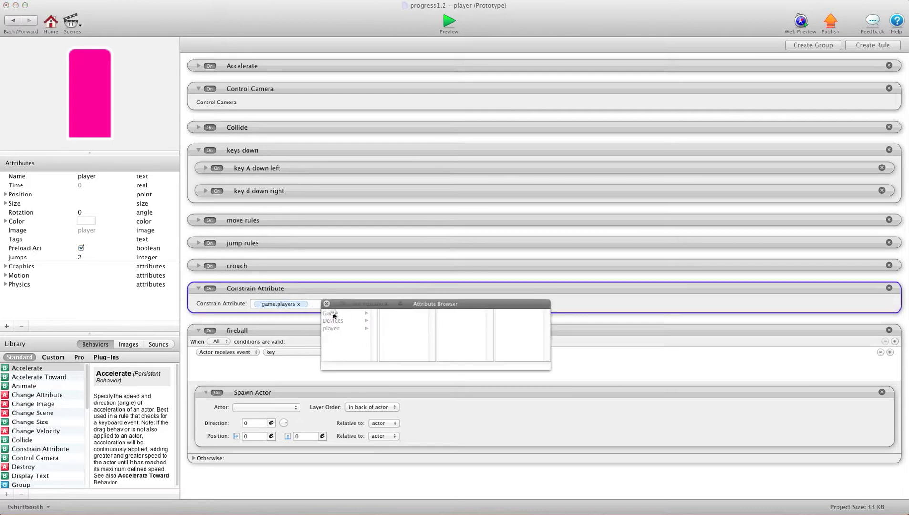
left_click(366, 314)
scroll(397, 329, "down", 3)
left_click(392, 343)
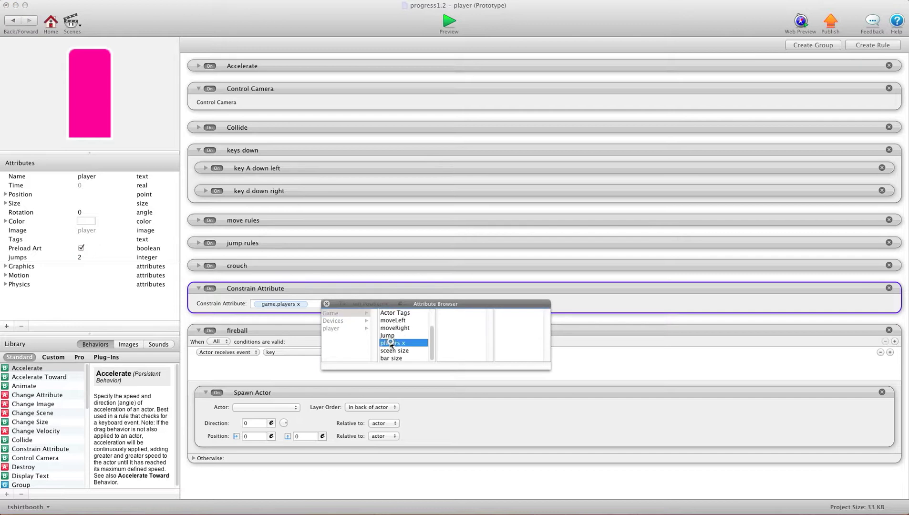
left_click(327, 304)
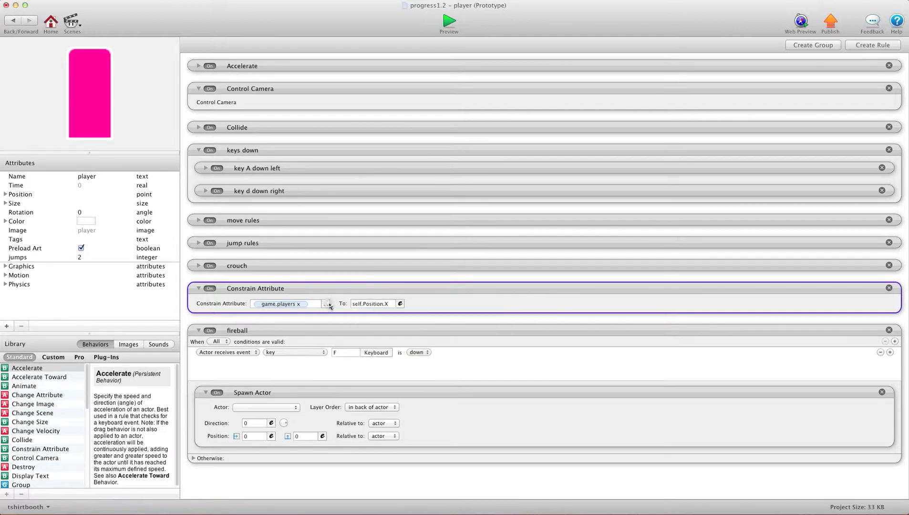
left_click(390, 308)
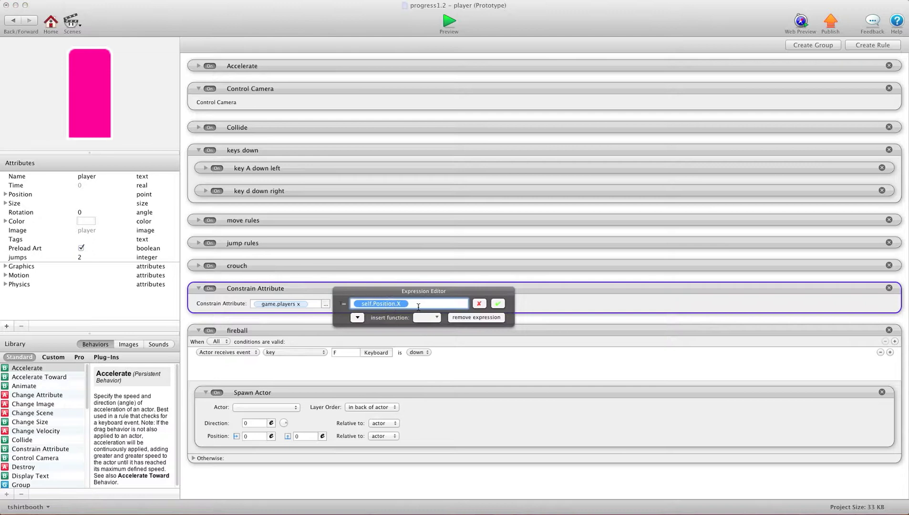
left_click(498, 304)
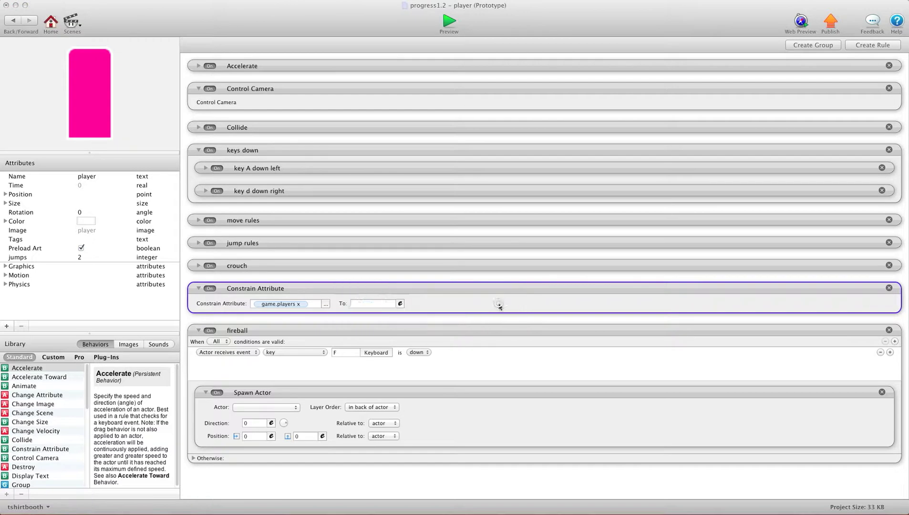
left_click(13, 21)
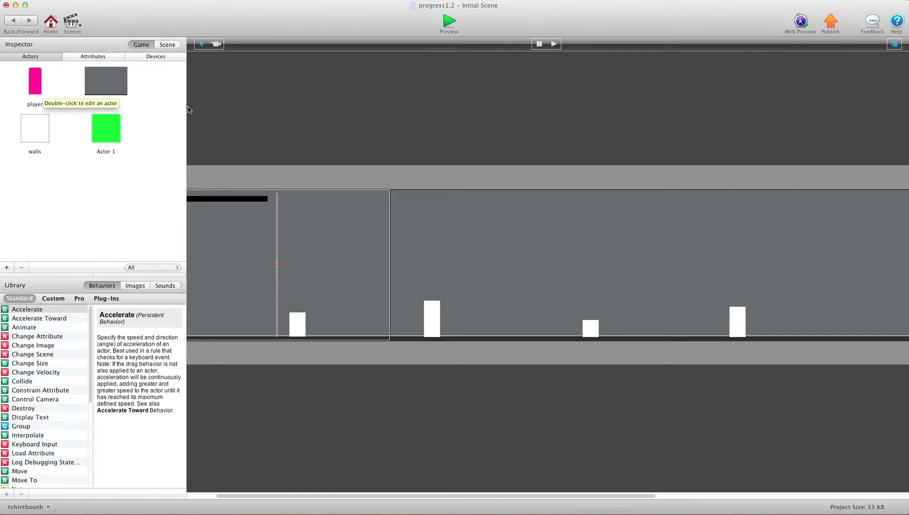
double_click(259, 199)
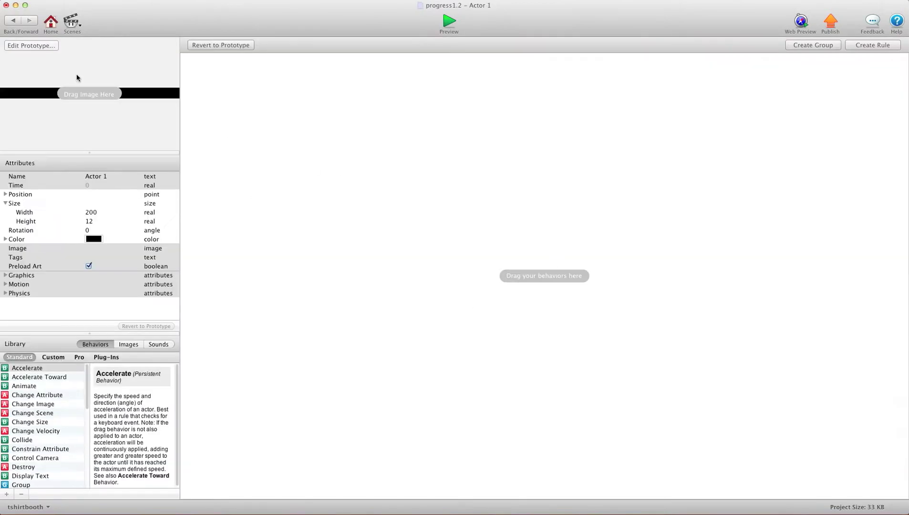
left_click(12, 20)
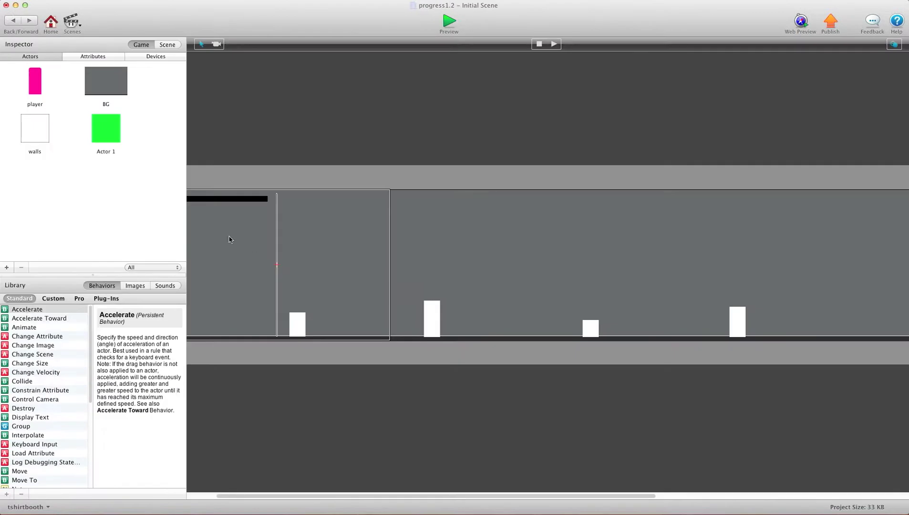
left_click(99, 128)
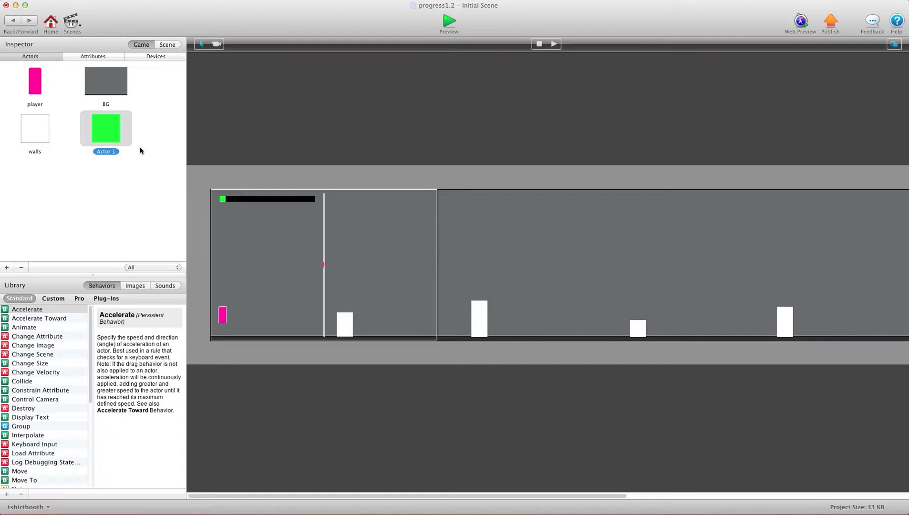
left_click(223, 199)
double_click(106, 132)
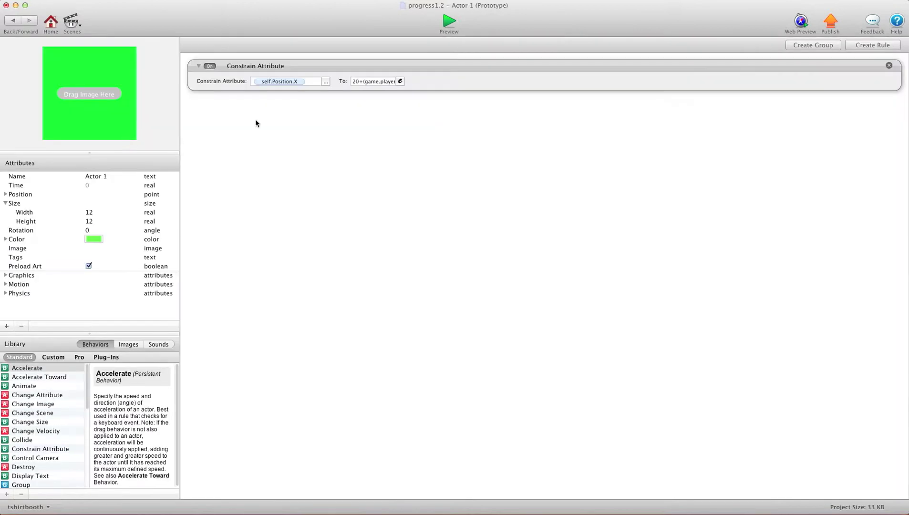
left_click(325, 82)
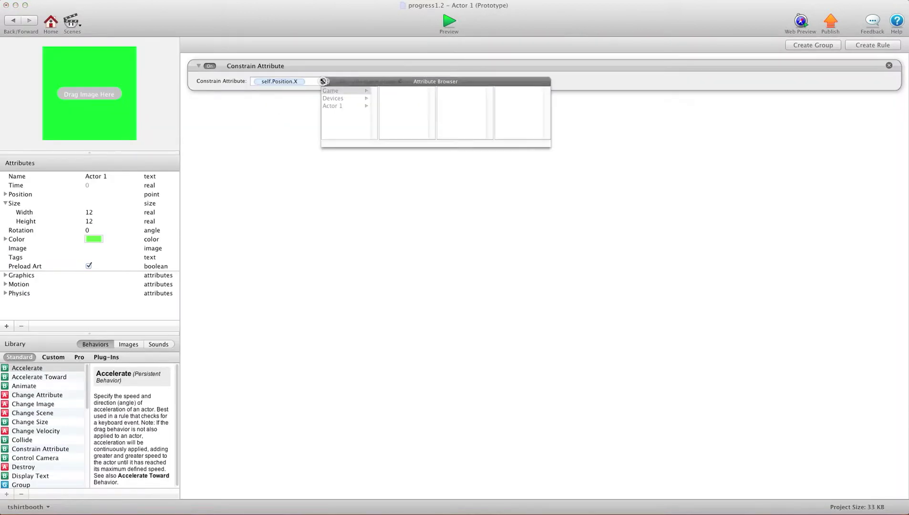
left_click(289, 86)
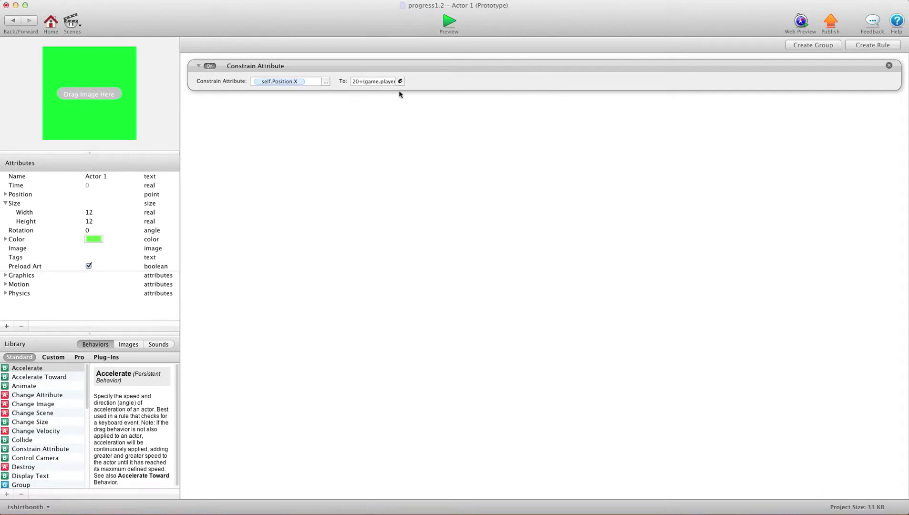
left_click(382, 82)
left_click(352, 82)
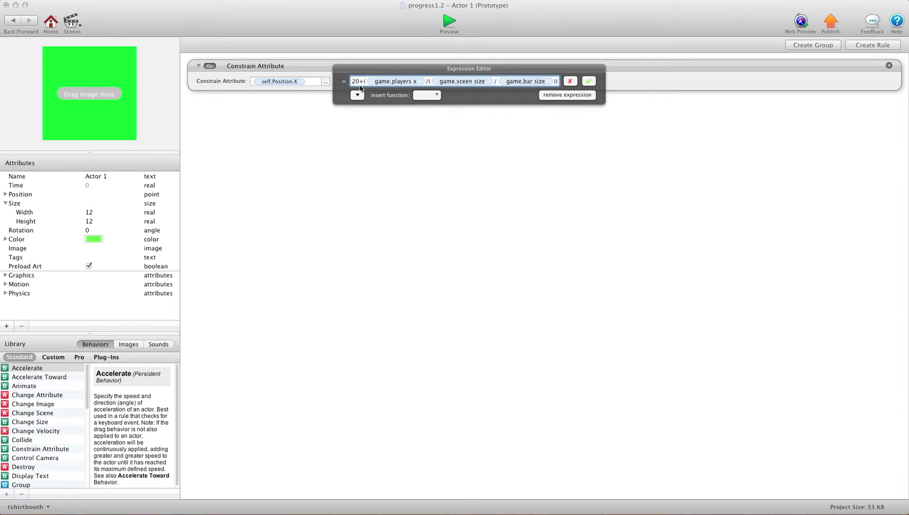
left_click(593, 82)
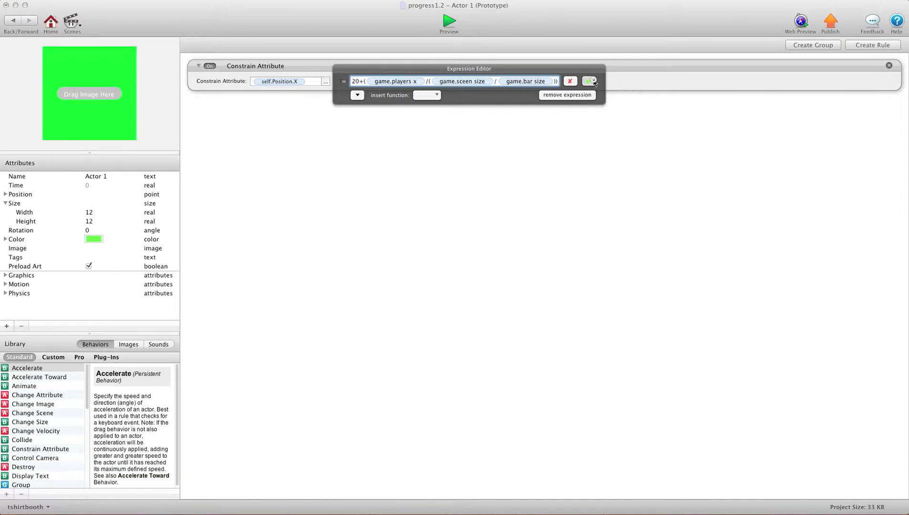
left_click(13, 21)
scroll(247, 126, "left", 3)
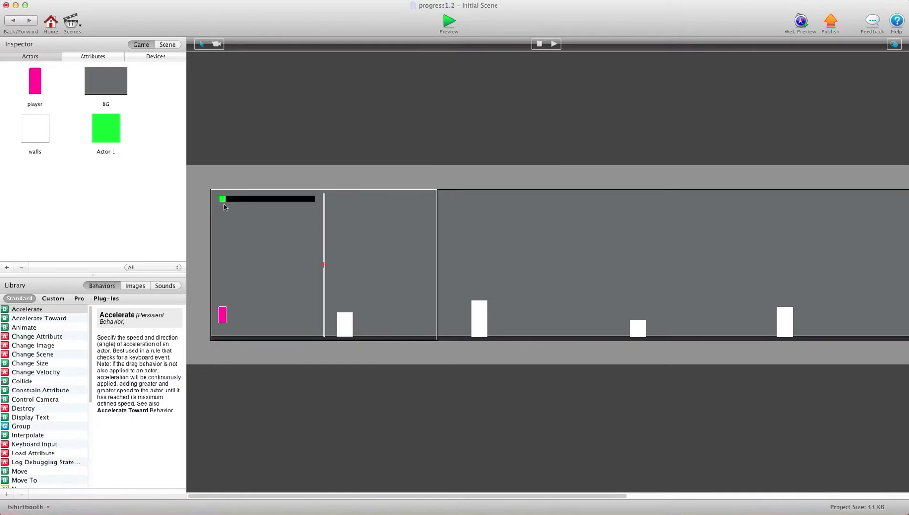
Review Actor 1's Constrain Attribute position expression and confirm it unchanged
double_click(107, 129)
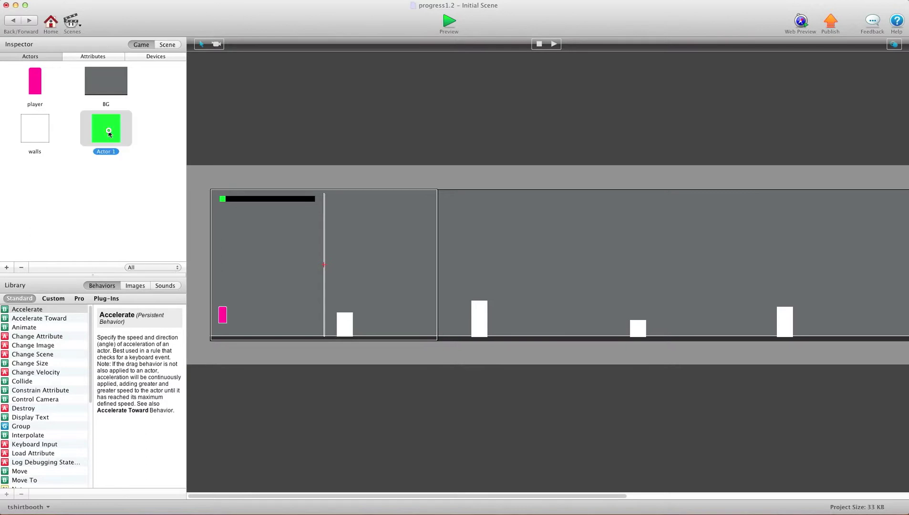
left_click(363, 82)
left_click(353, 82)
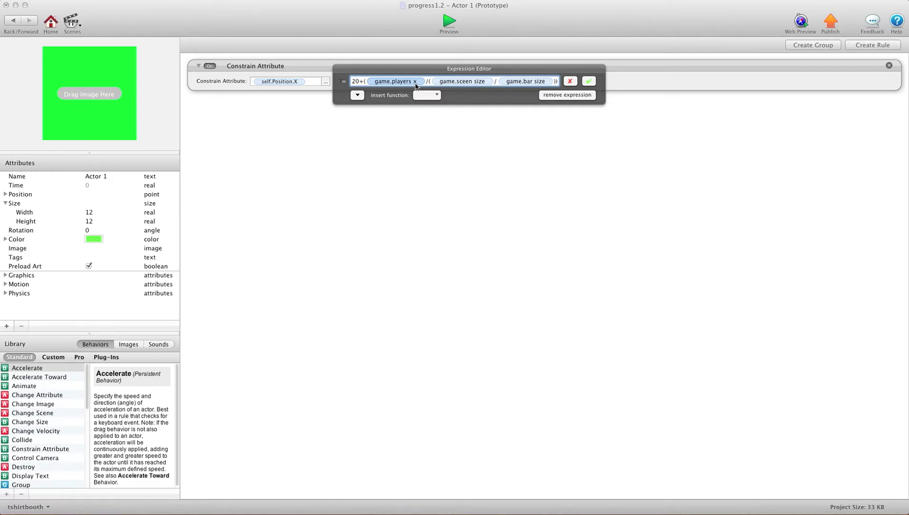
left_click(591, 81)
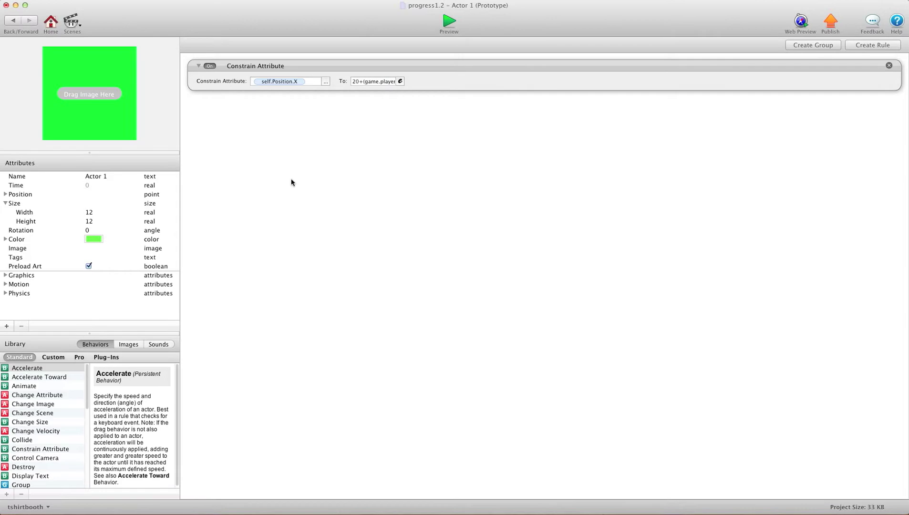
left_click(13, 20)
Start the preview and run the player right, testing repeated jumps for a double jump
left_click(448, 21)
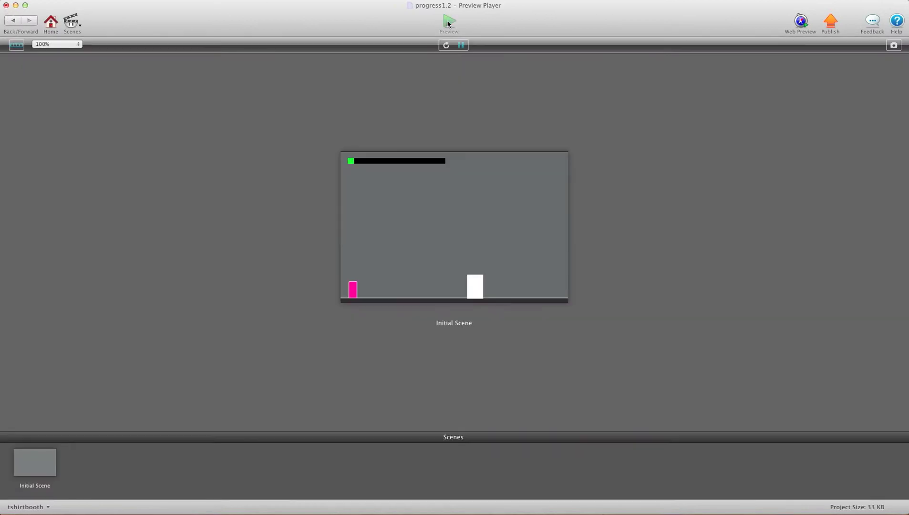
key("Right")
key("Right")
key("Left")
key("Right")
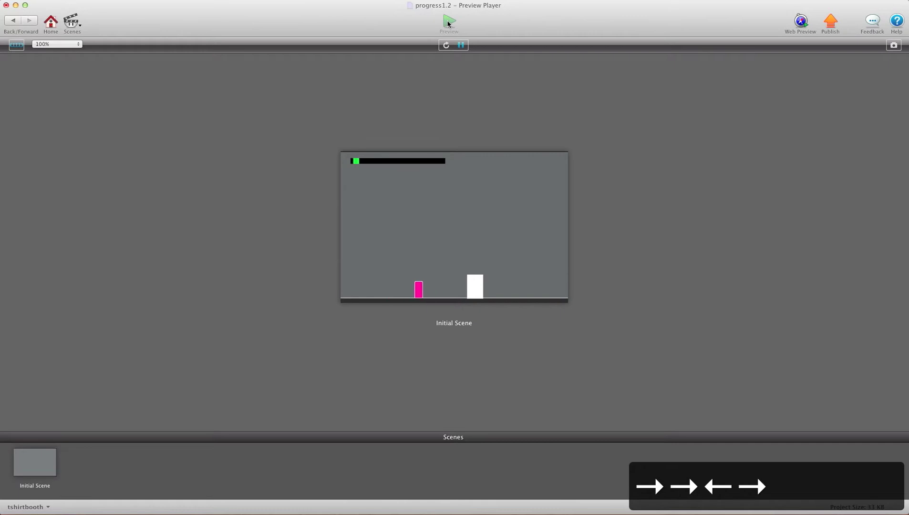
key("Up")
key("space")
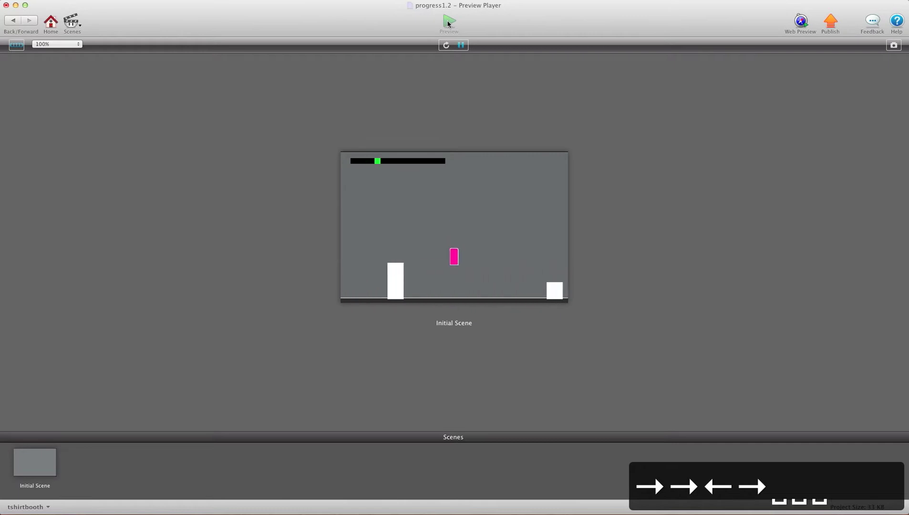
key("Right")
key("space")
key("space")
key("space")
key("space")
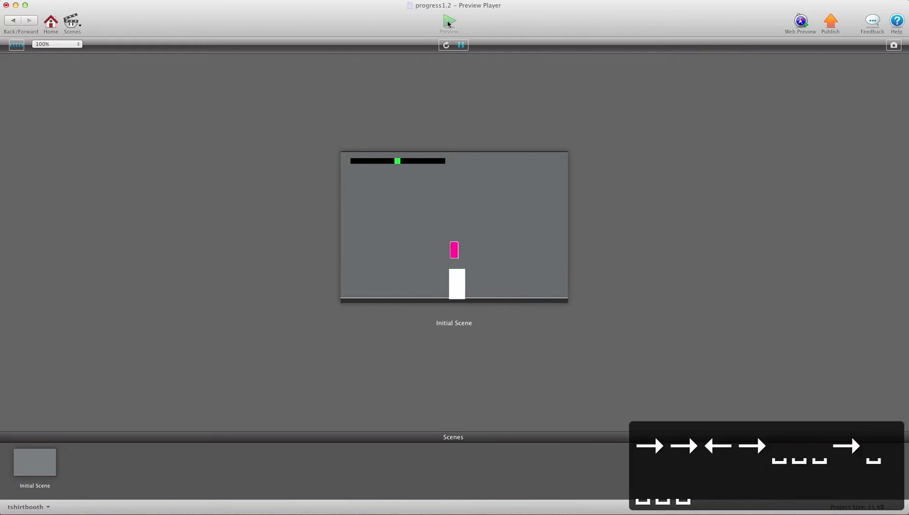
key("space")
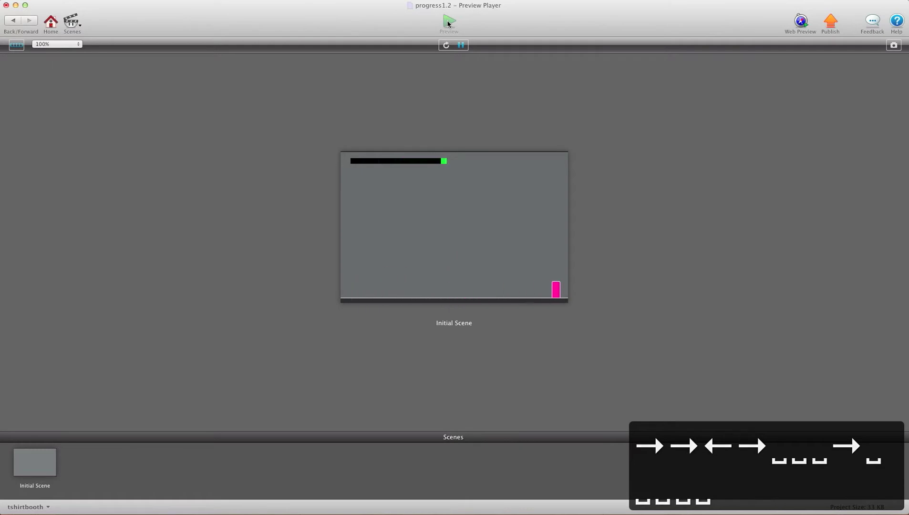
Move the player back left with jumps, watching the green marker return toward the bar's start
key("Left")
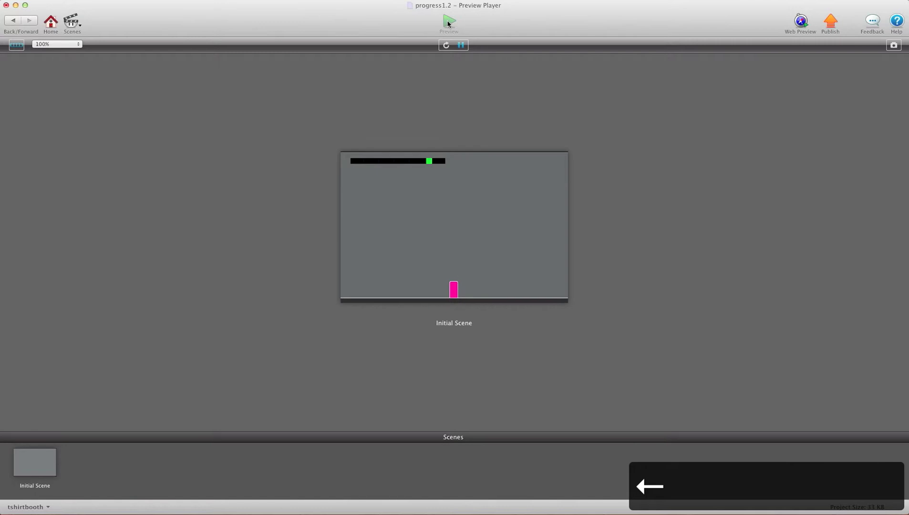
key("space")
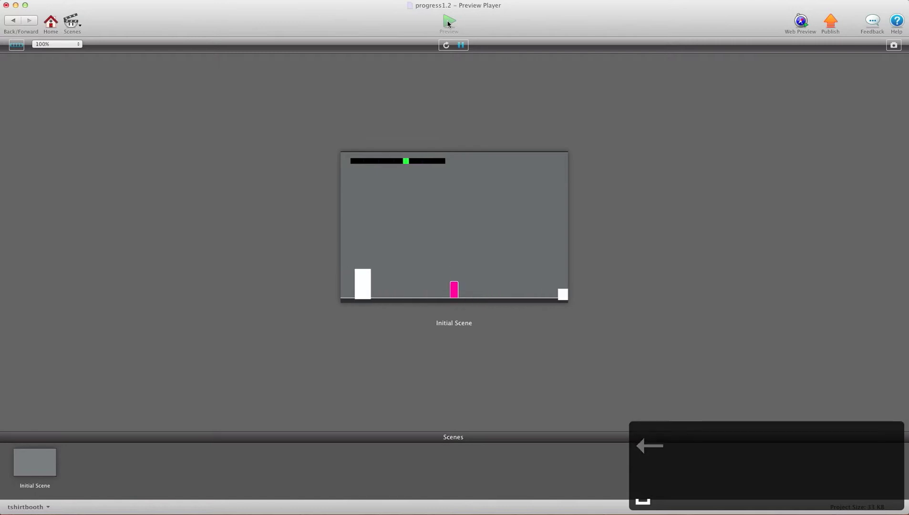
key("space")
key("space")
key("Right")
key("Left")
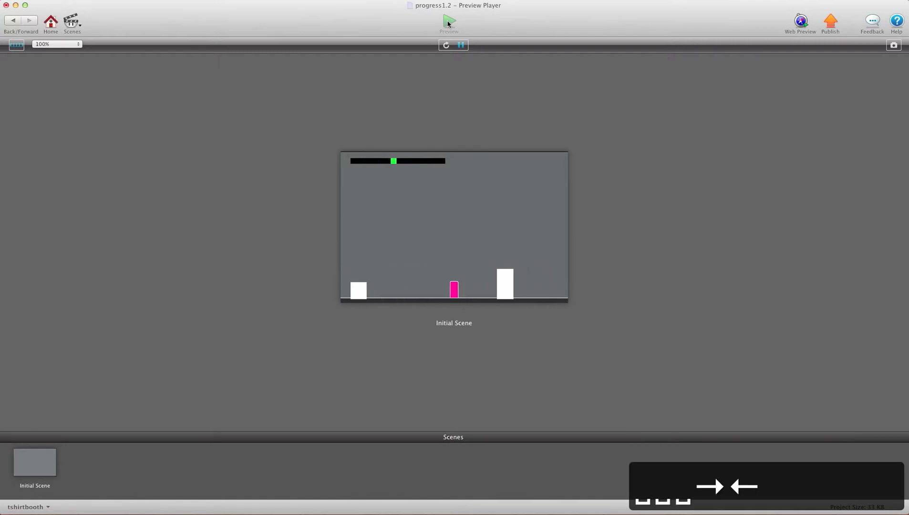
key("space")
key("Left")
key("space")
key("space")
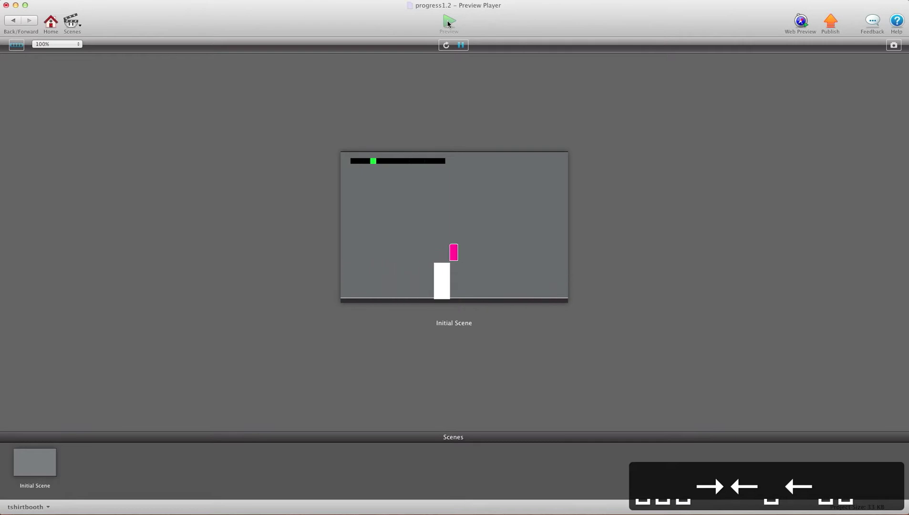
key("Right")
key("Left")
key("space")
key("space")
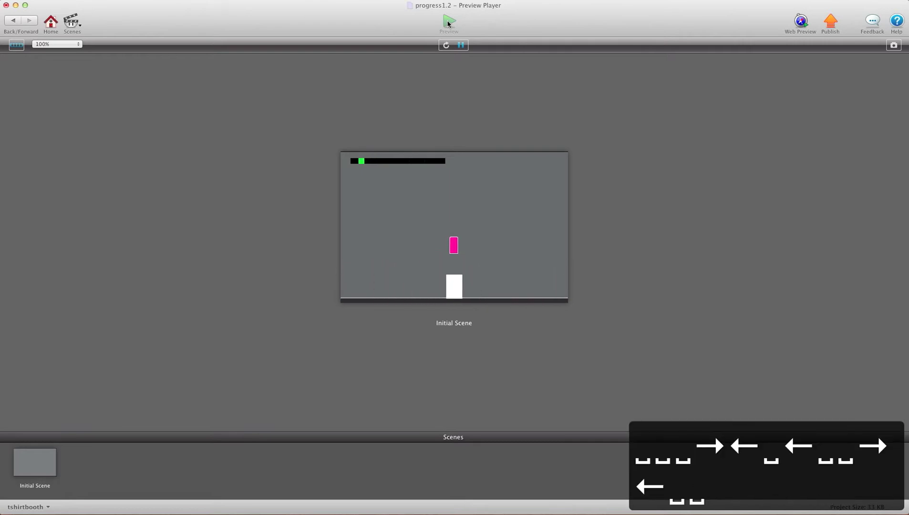
key("Right")
key("space")
key("Left")
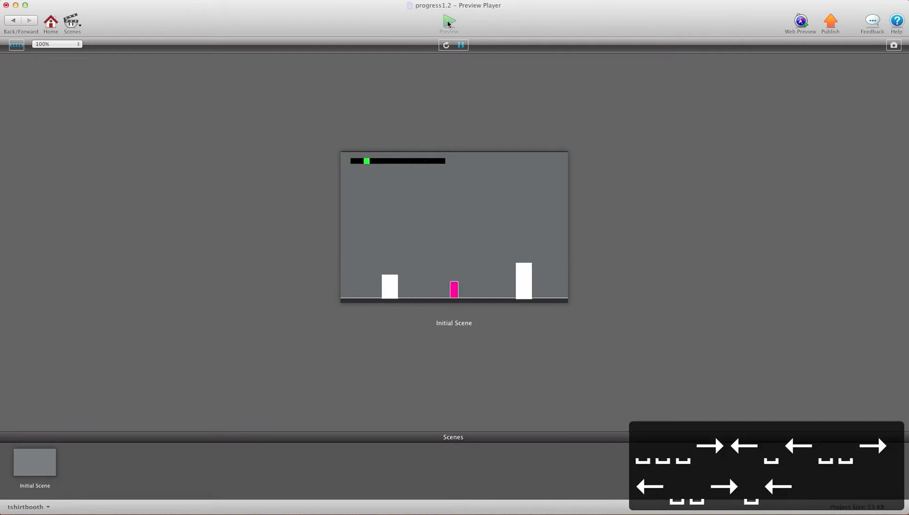
key("Right")
key("Left")
key("space")
key("Left")
key("space")
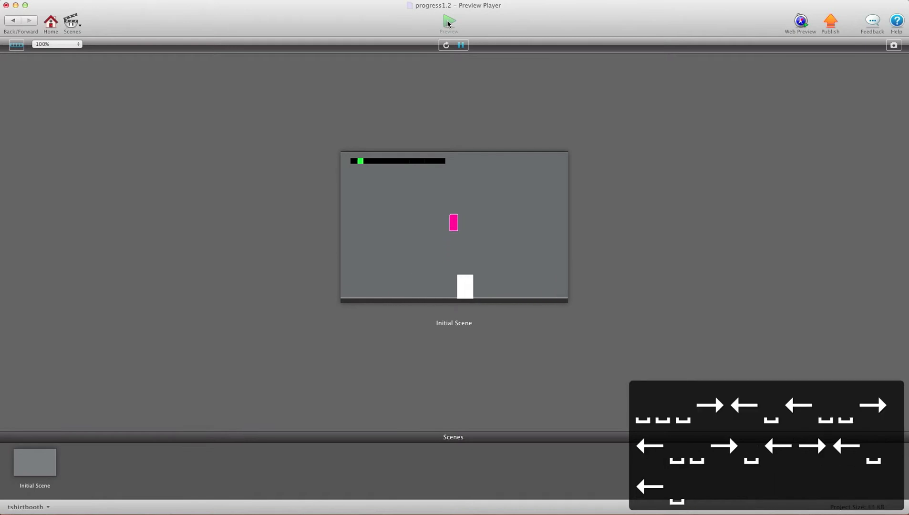
key("Right")
key("space")
key("space")
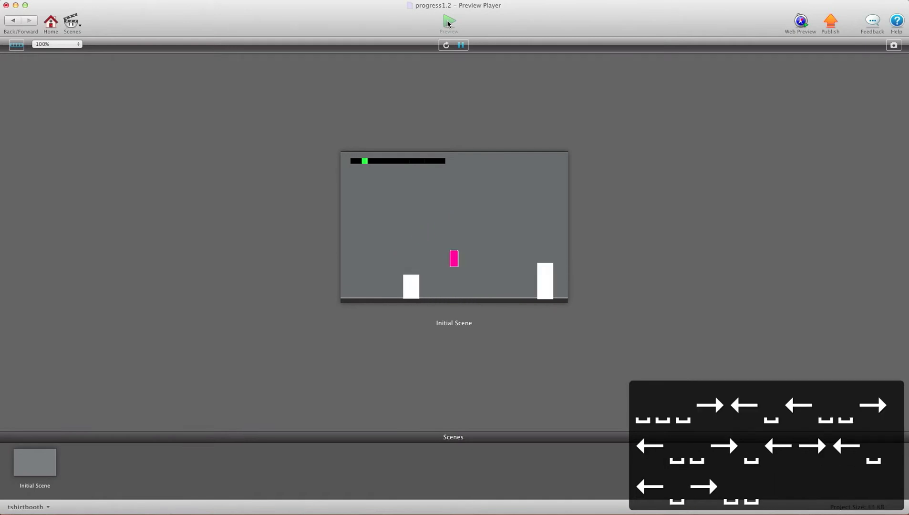
key("Down")
key("Down")
key("Left")
key("space")
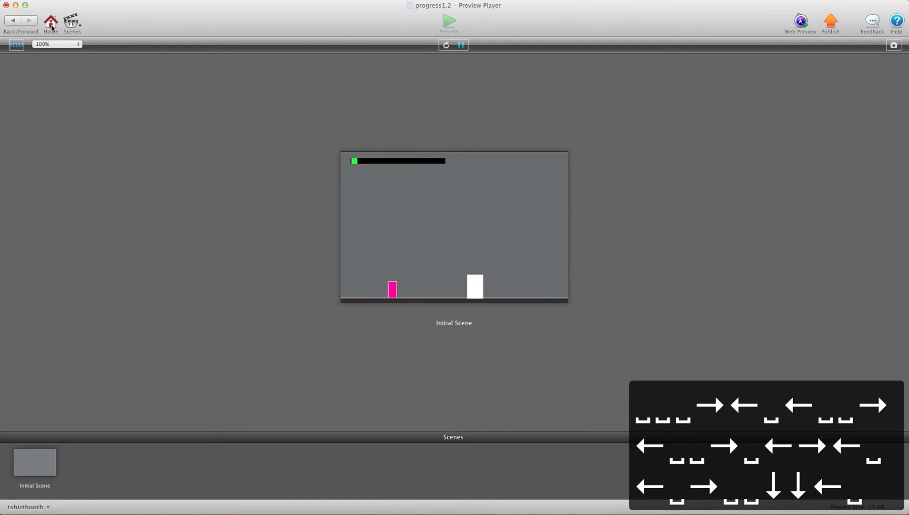
Open the player actor from the Initial Scene and set its jumps attribute to 1
left_click(19, 20)
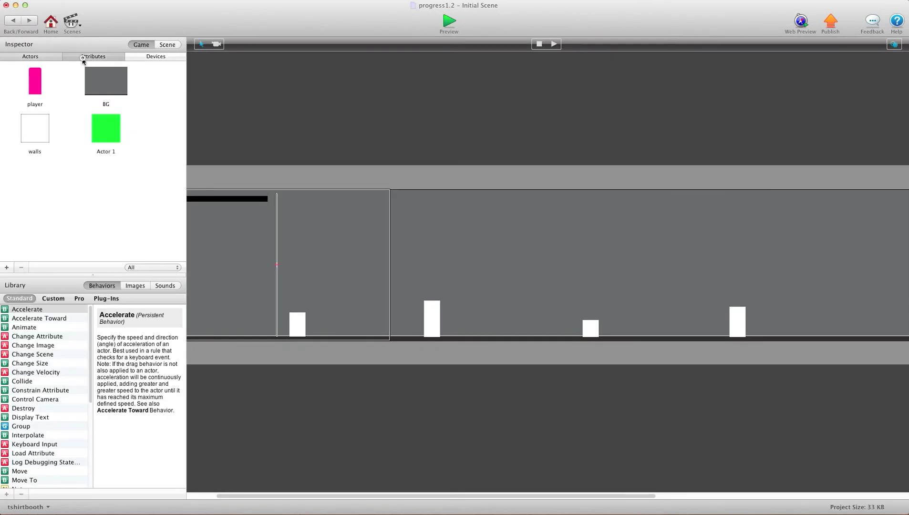
left_click(84, 57)
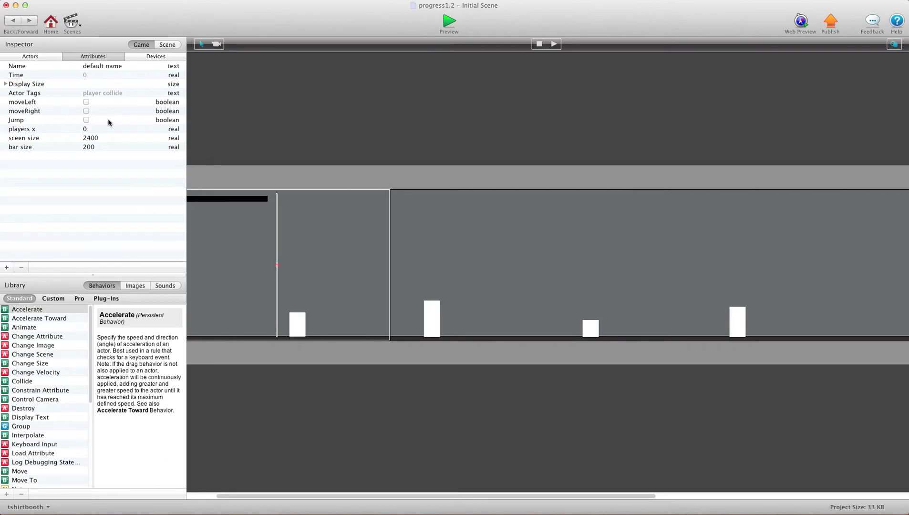
left_click(14, 20)
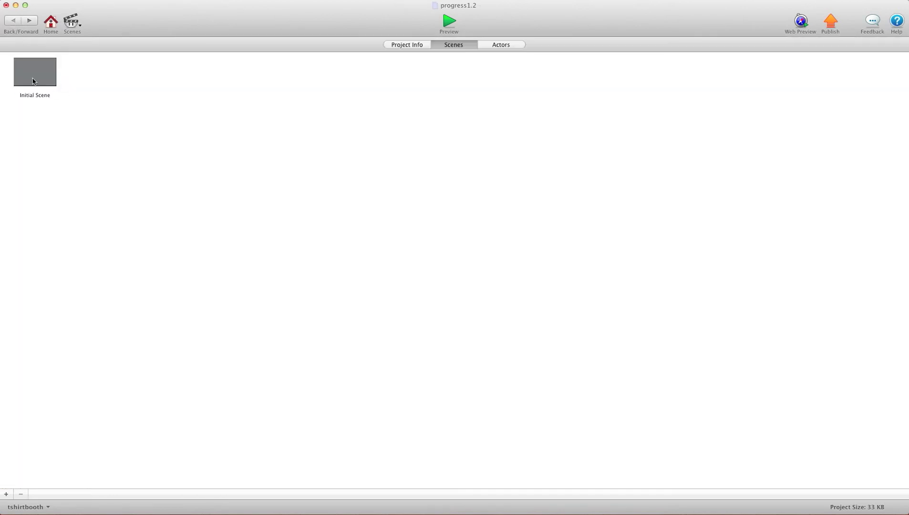
double_click(32, 81)
double_click(44, 94)
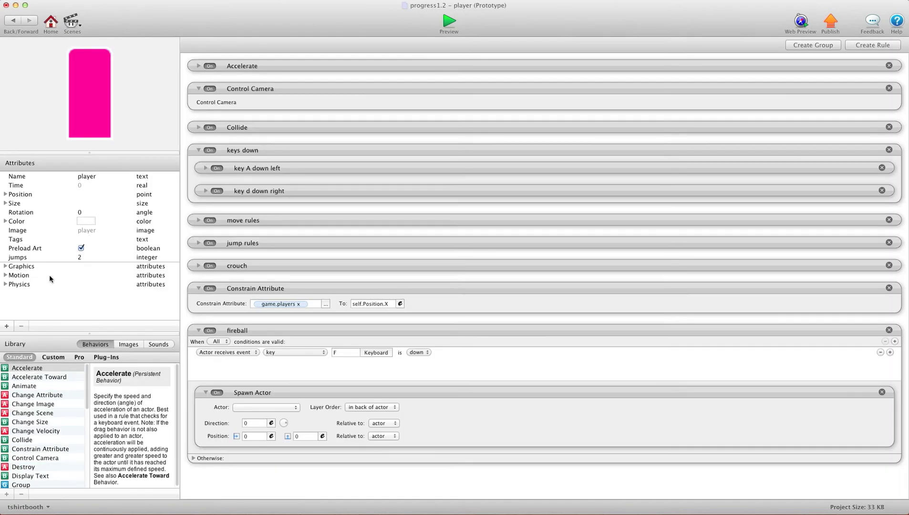
left_click(79, 258)
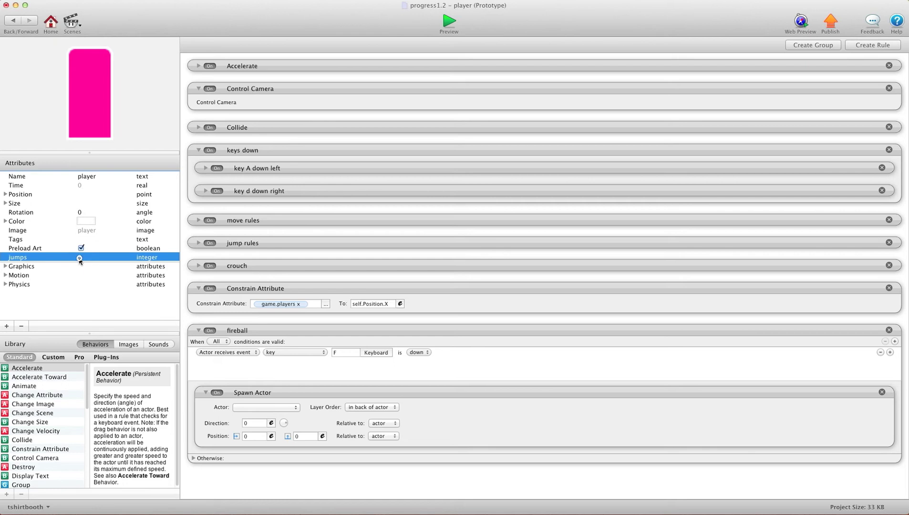
left_click(79, 258)
type("1")
left_click(93, 275)
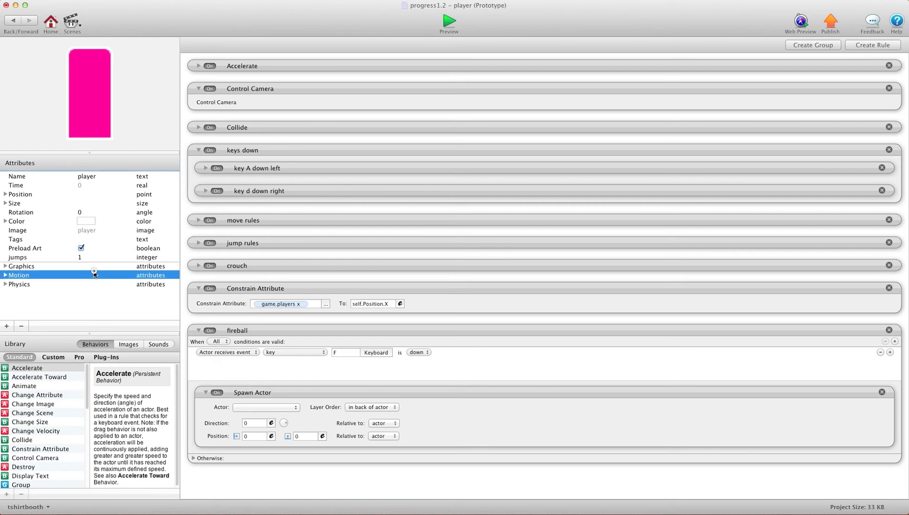
Preview the game, running and jumping the player to test the change
left_click(449, 31)
key("Right")
key("space")
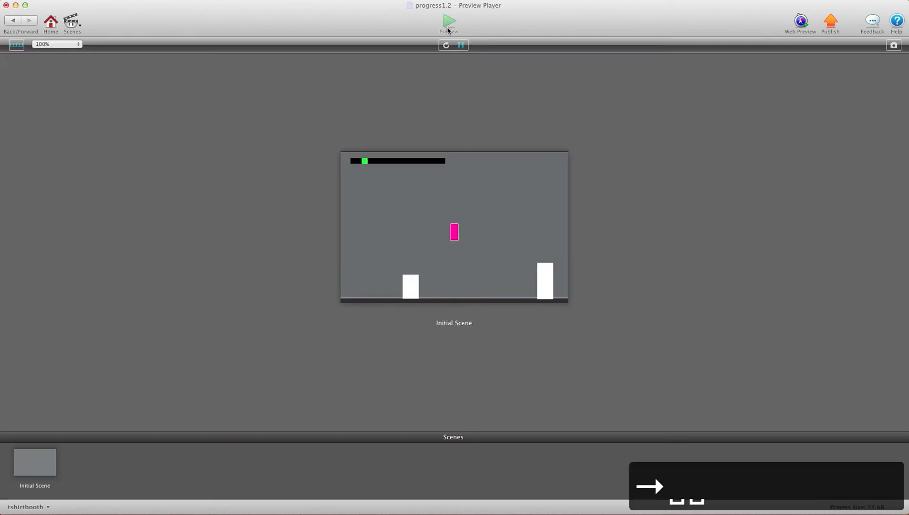
key("Left")
key("space")
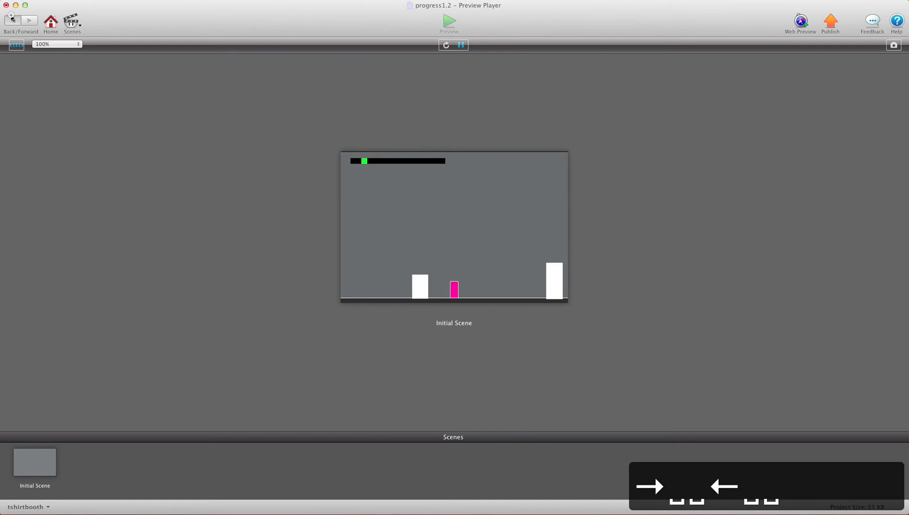
In the jump rules group, change the collision reset value for self.jumps from 2 to 1
left_click(12, 19)
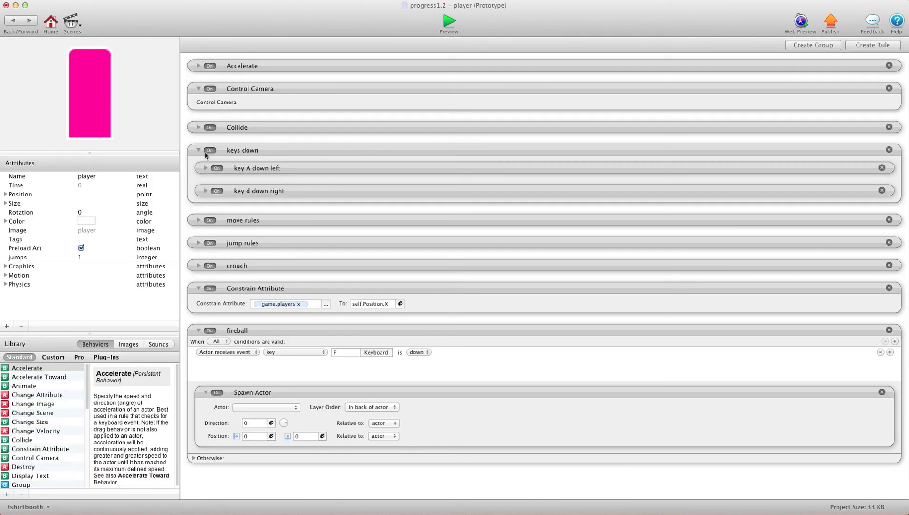
left_click(198, 243)
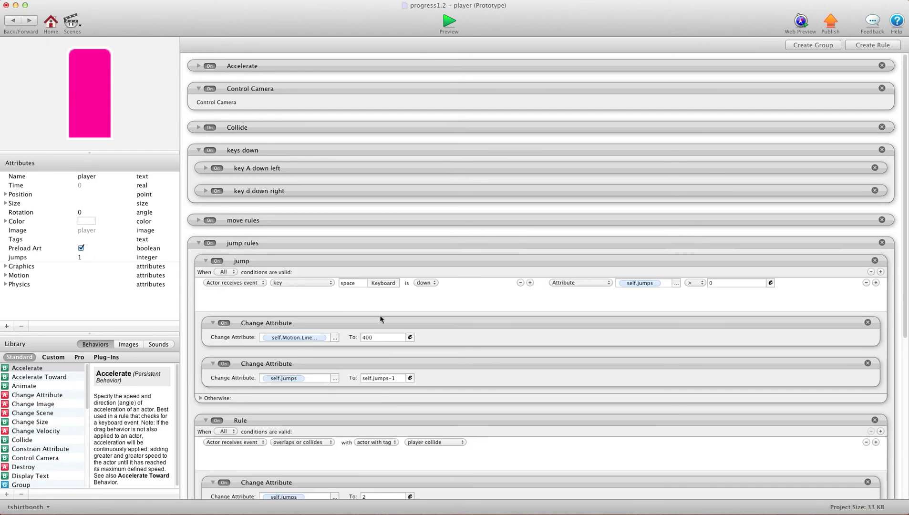
scroll(386, 318, "down", 3)
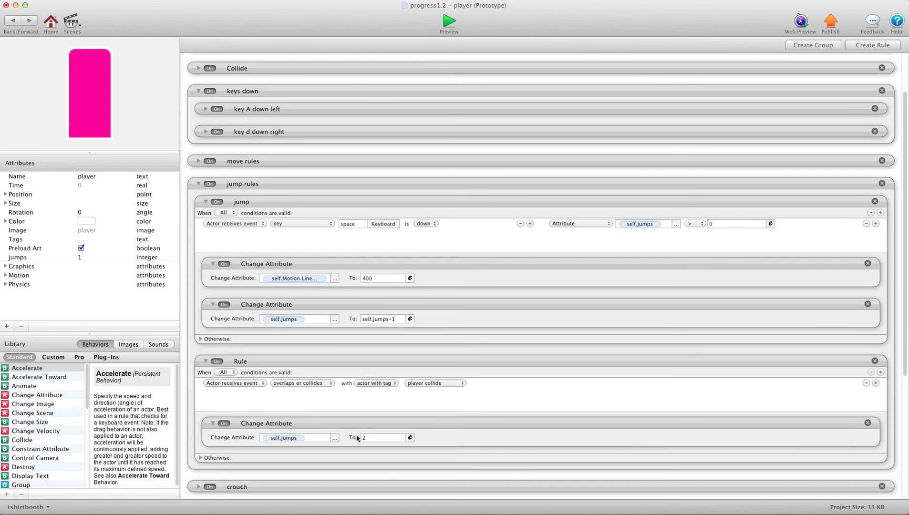
left_click(386, 436)
Preview and verify the player gets only one jump, running right then back left
left_click(450, 21)
key("Right")
key("space")
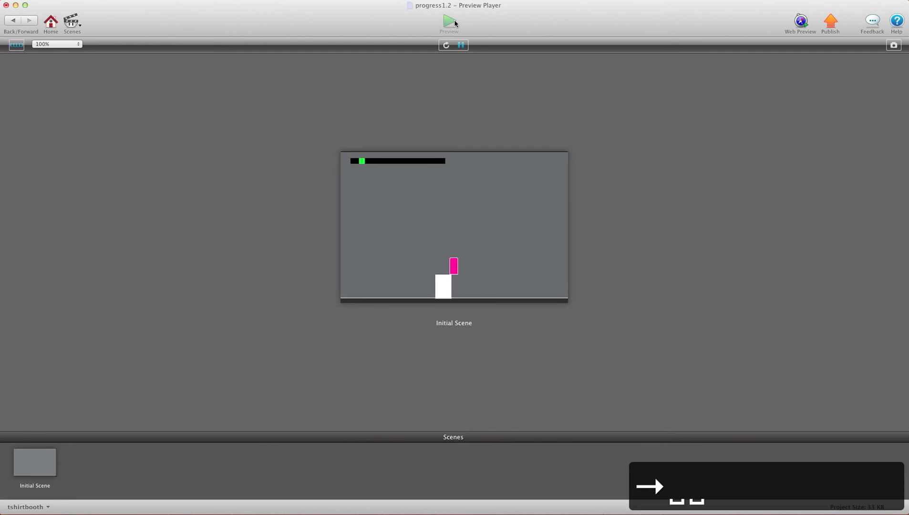
key("space")
key("space")
key("space")
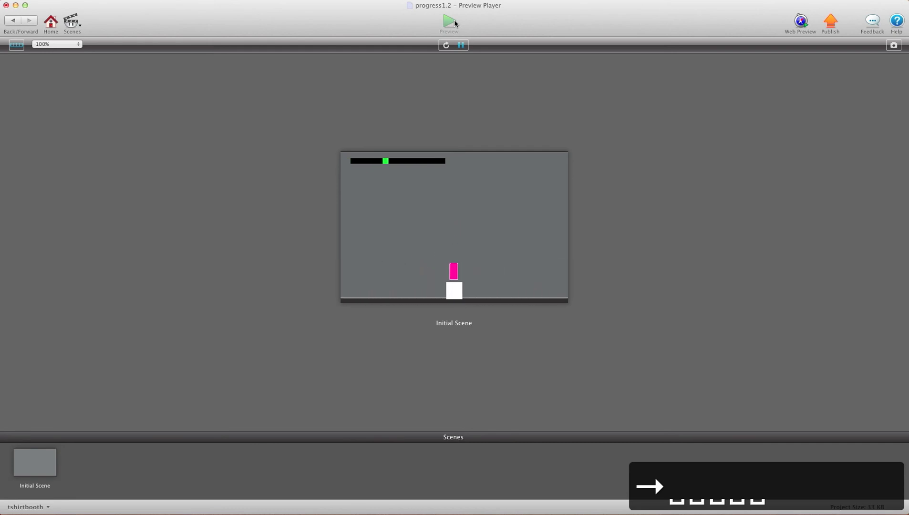
key("space")
key("Left")
key("space")
key("space")
key("space")
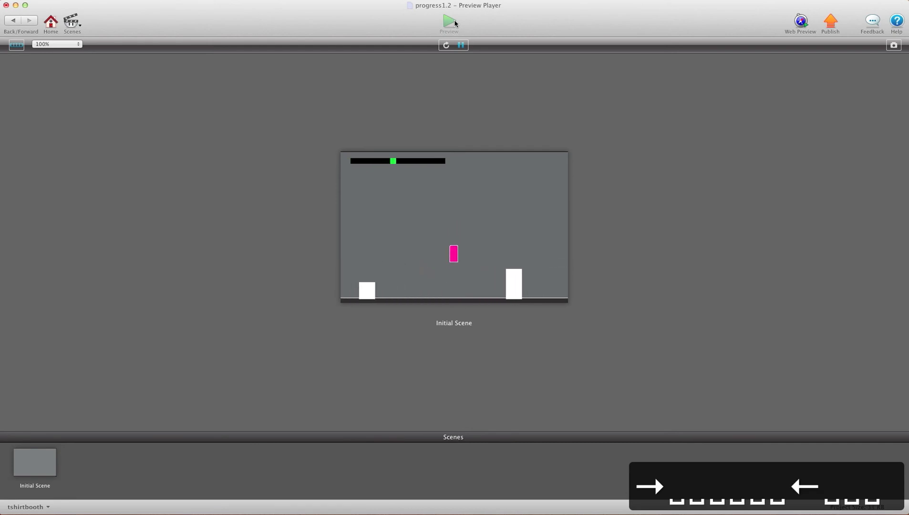
key("space")
key("space")
key("space")
key("space")
key("space")
key("space")
key("space")
key("space")
key("space")
key("Left")
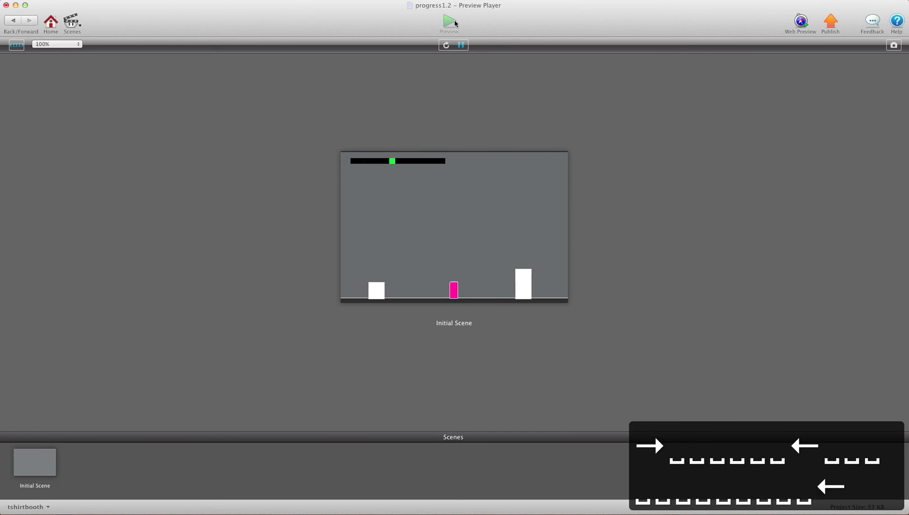
key("space")
key("space")
key("space")
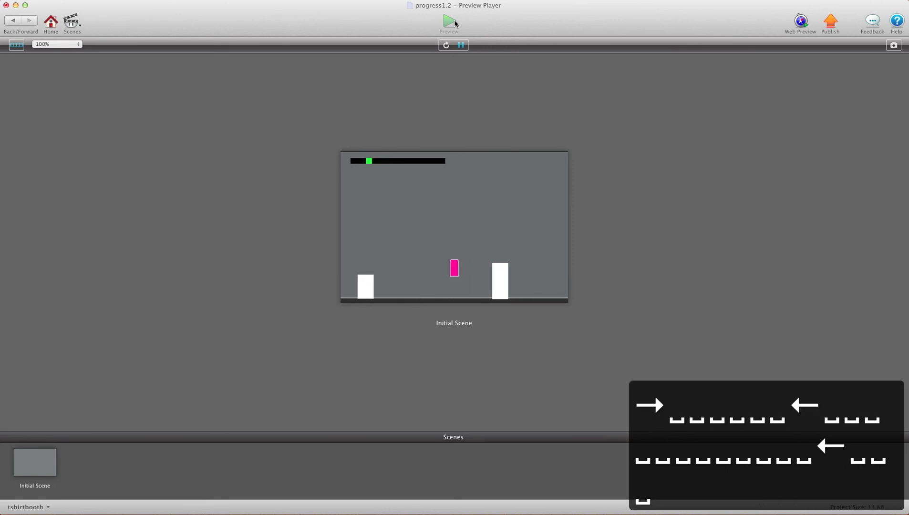